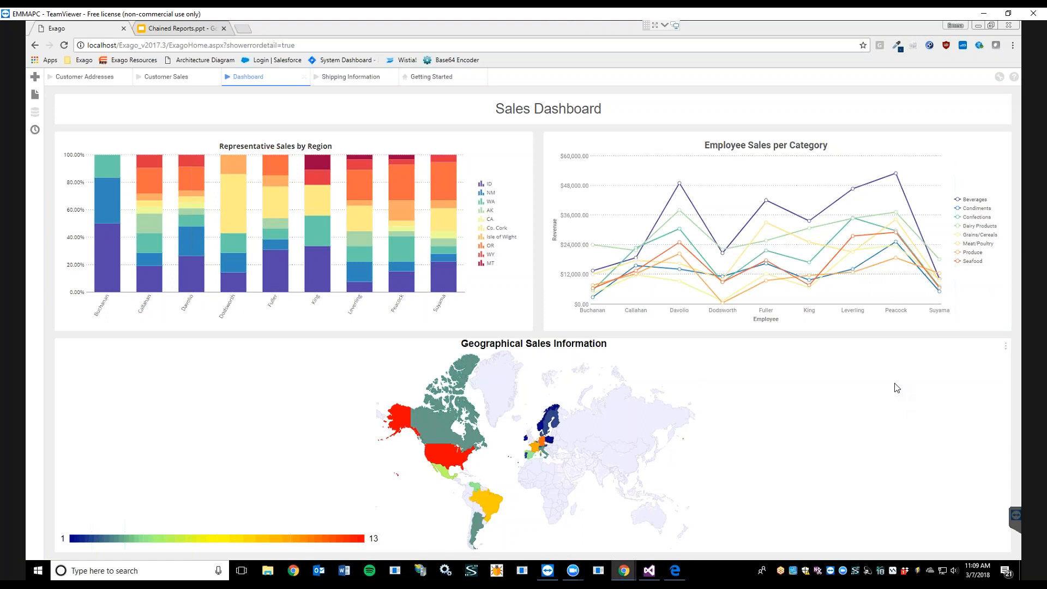
# Step: Switch between the Shipping Information and Dashboard report tabs
pyautogui.click(354, 81)
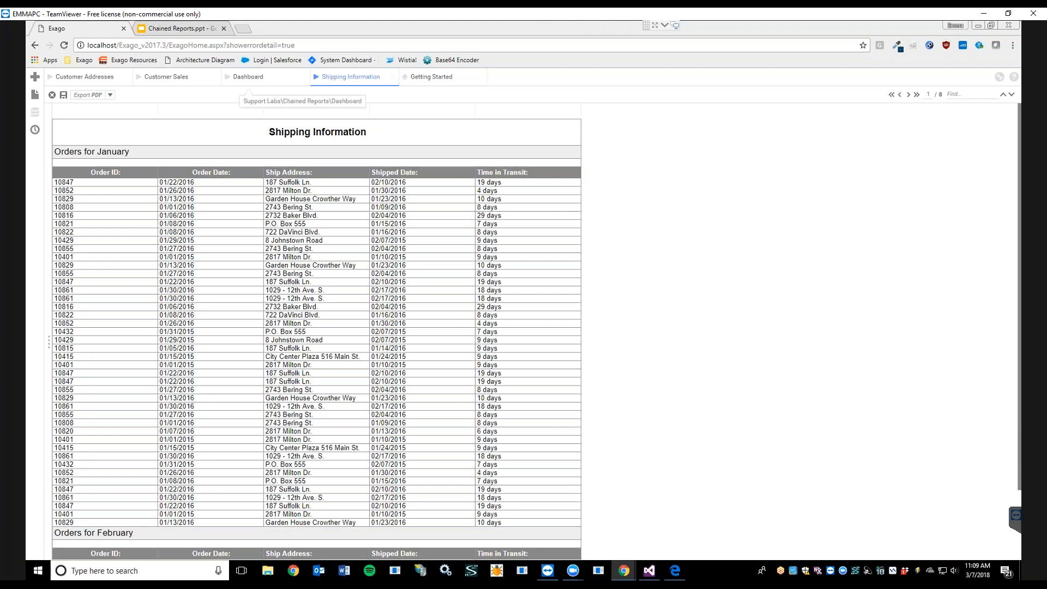
pyautogui.click(261, 78)
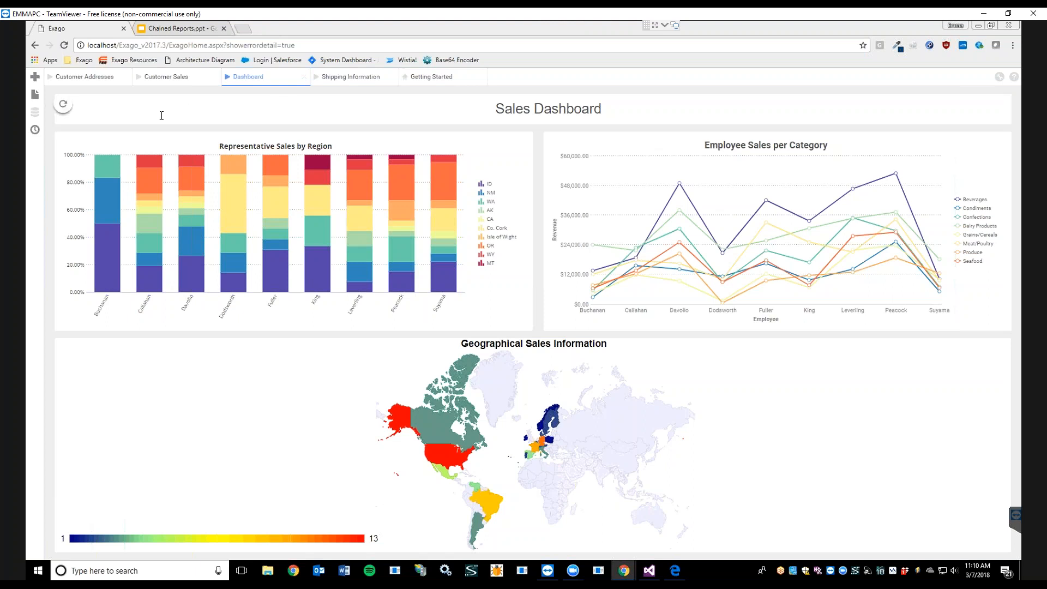
# Step: Start a new Chained Report and name it Geo Chain
pyautogui.click(36, 80)
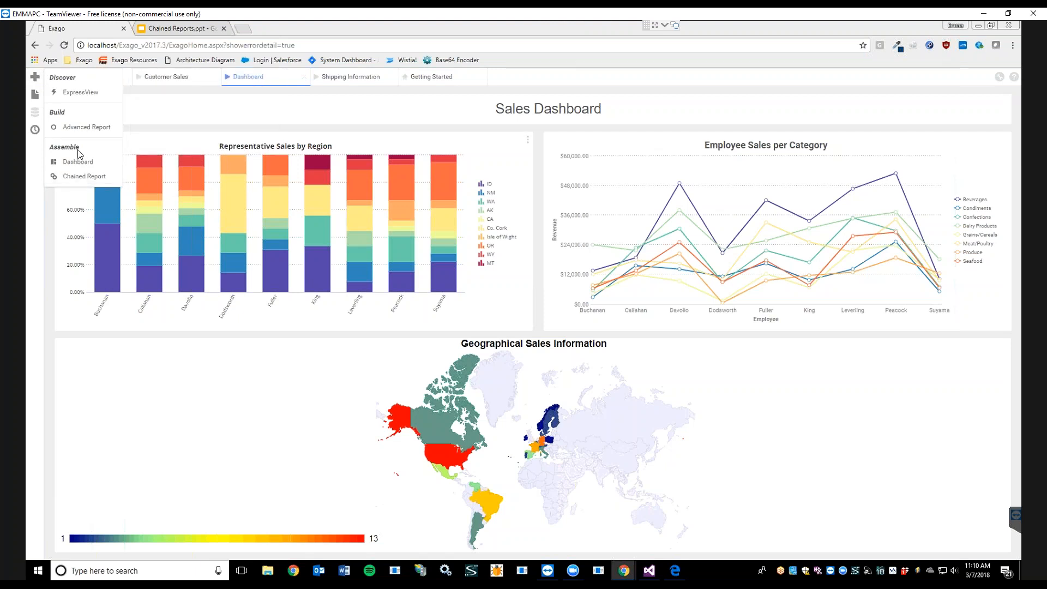
pyautogui.moveTo(81, 94)
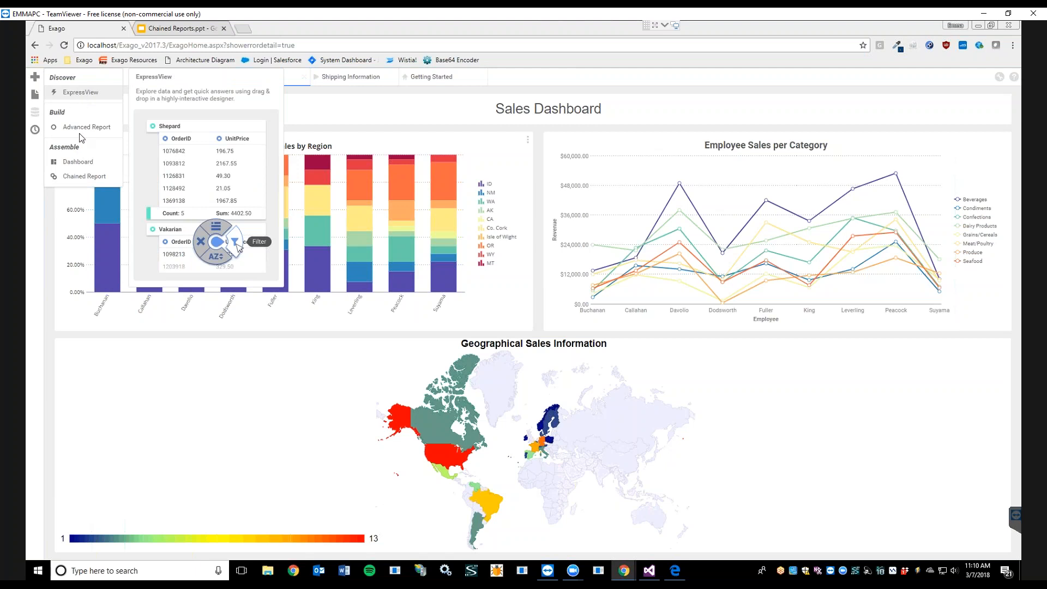
pyautogui.moveTo(78, 133)
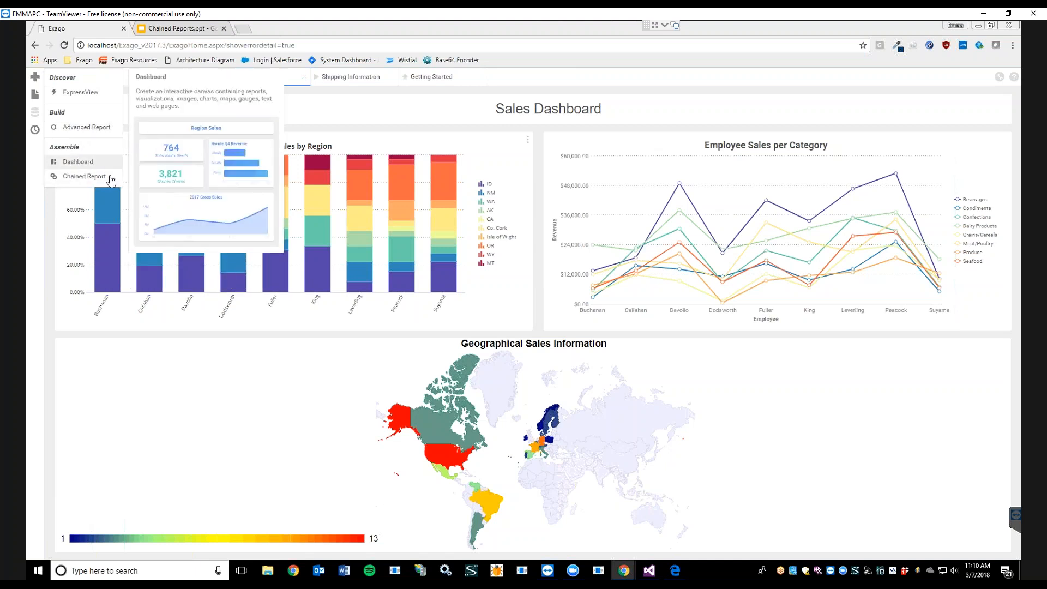
pyautogui.moveTo(110, 172)
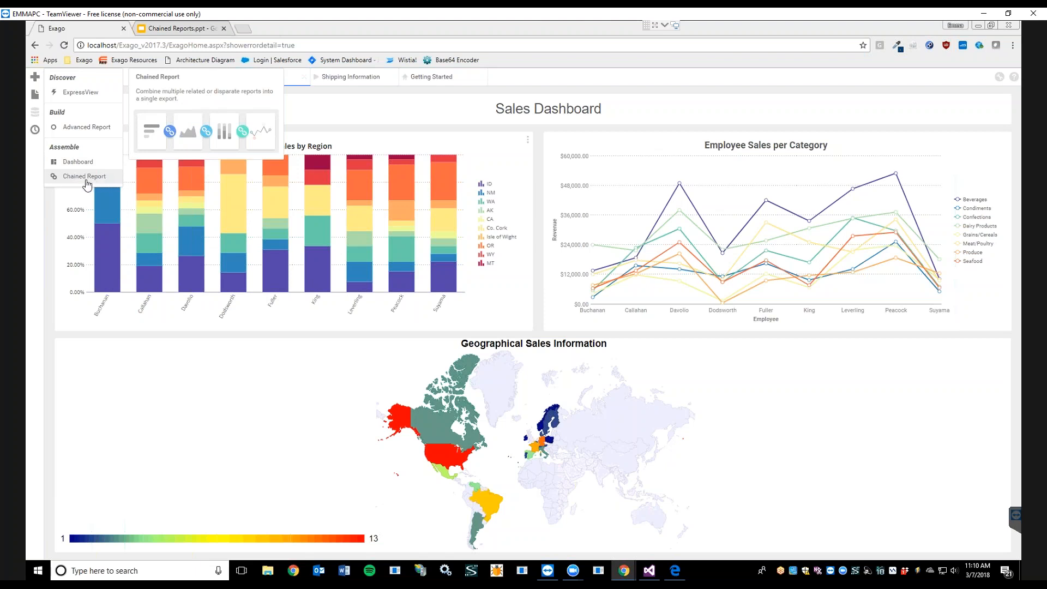
pyautogui.click(85, 180)
pyautogui.click(435, 127)
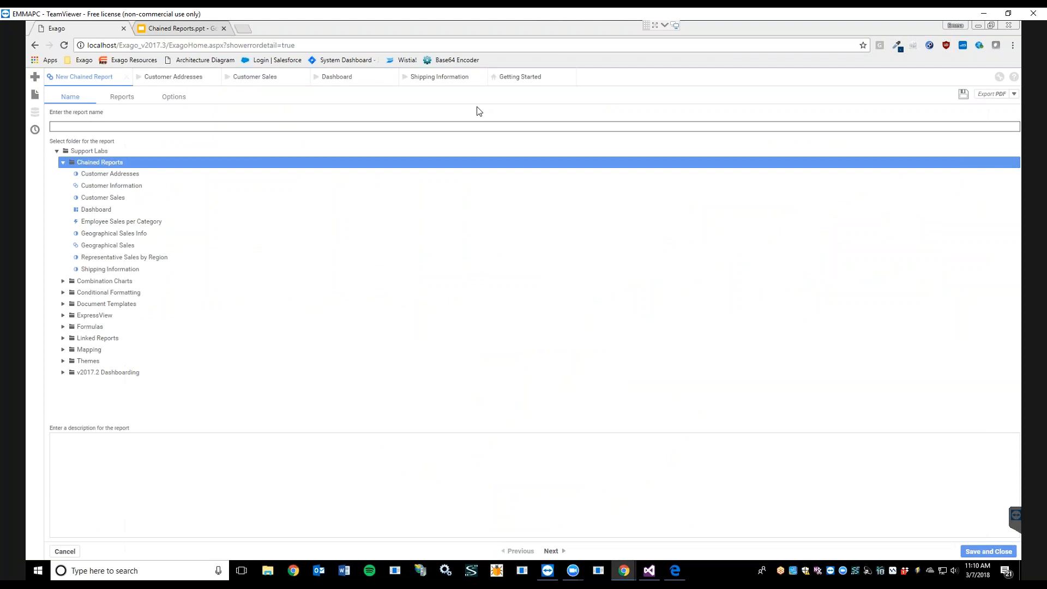
pyautogui.write('Geo Chain')
# Step: Add the Representative Sales by Region, Geographical Sales Info and Shipping Information reports from the Chained Reports folder to the chain
pyautogui.click(122, 97)
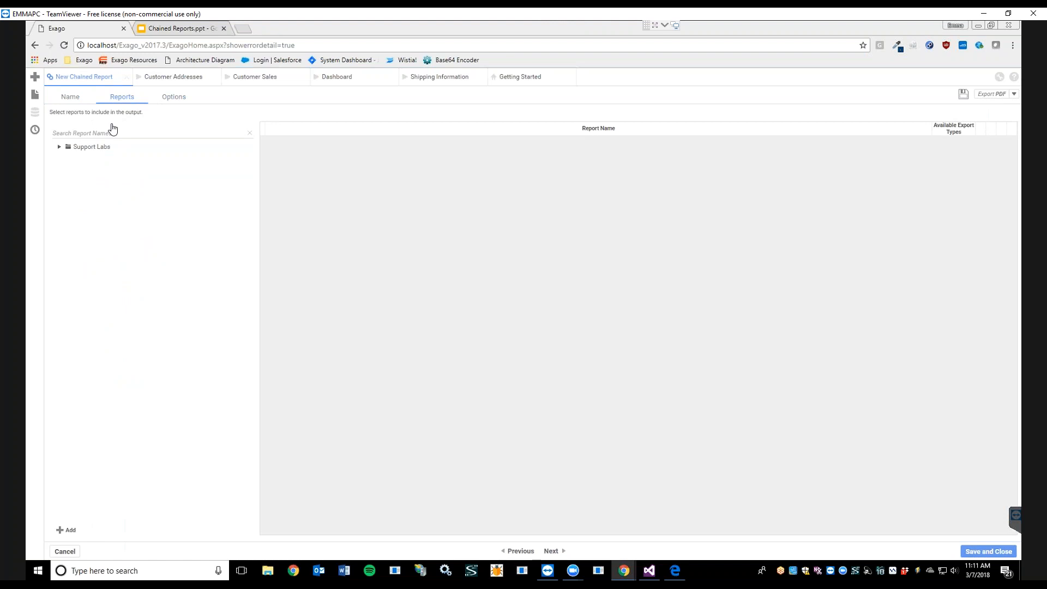
pyautogui.click(59, 148)
pyautogui.click(65, 158)
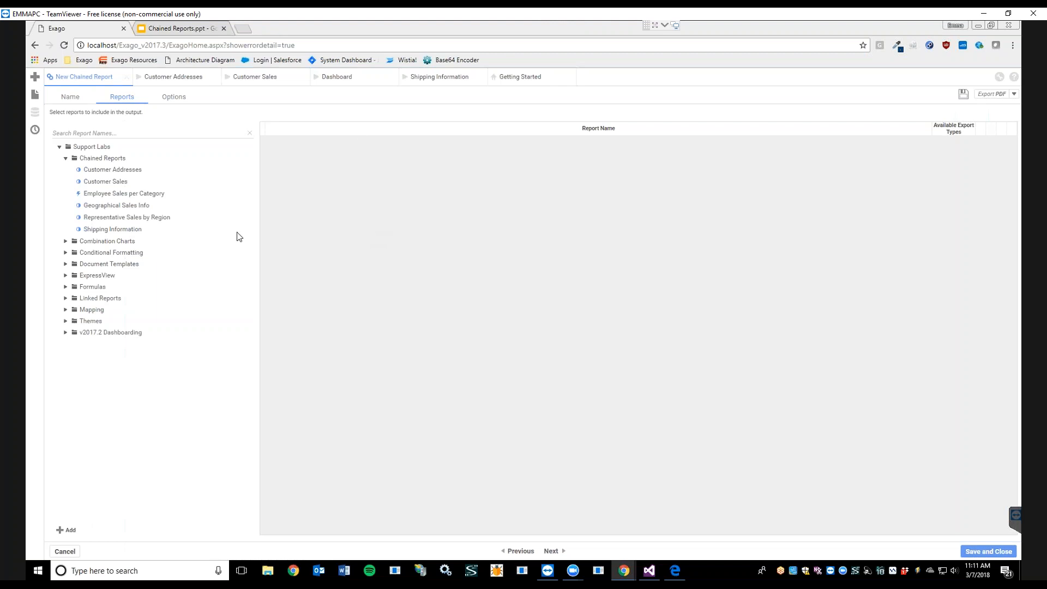
pyautogui.doubleClick(130, 218)
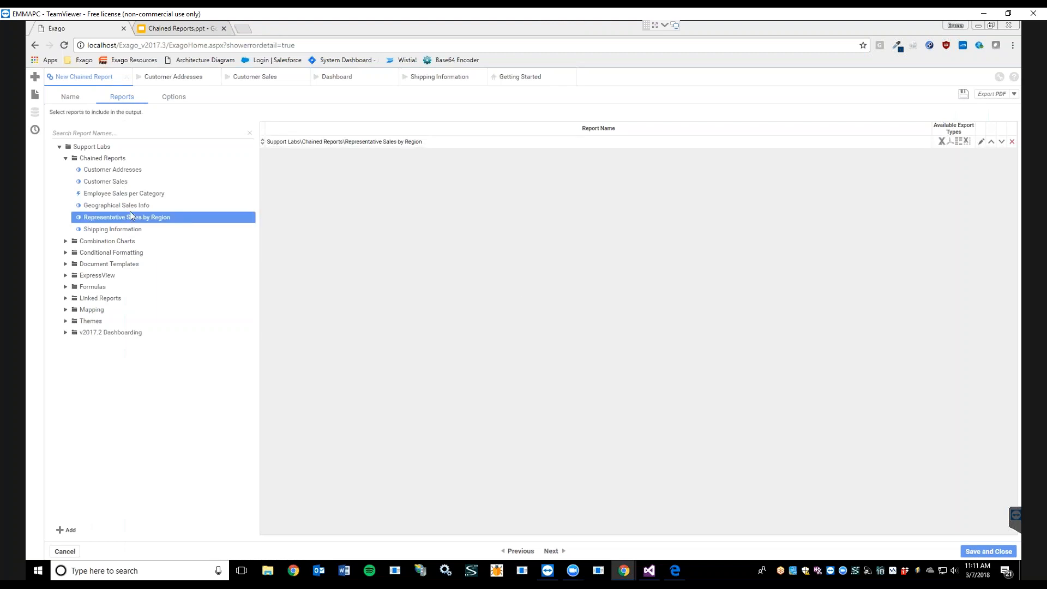
pyautogui.doubleClick(132, 206)
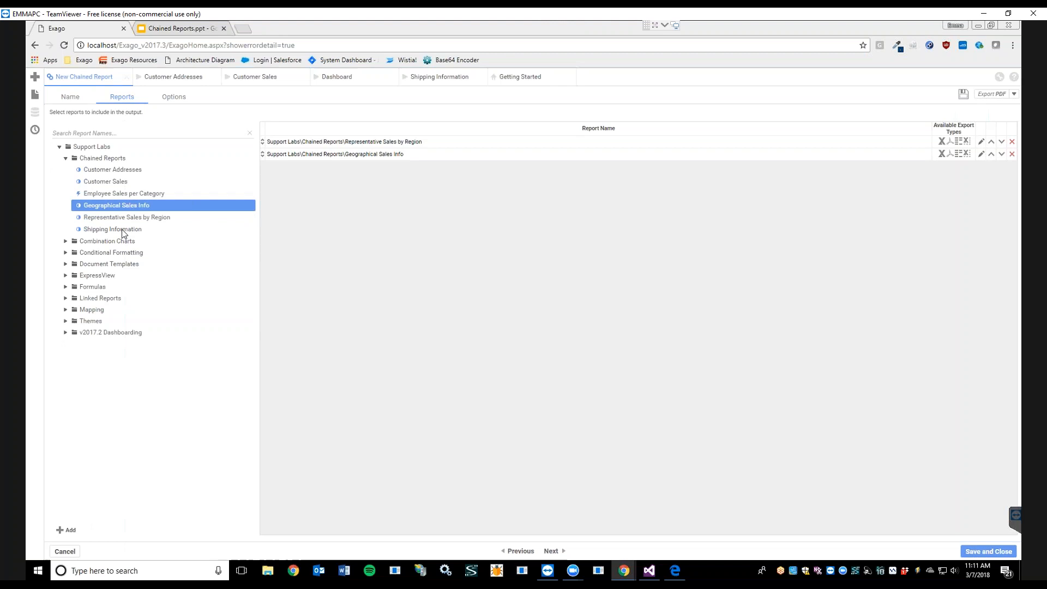
pyautogui.doubleClick(122, 230)
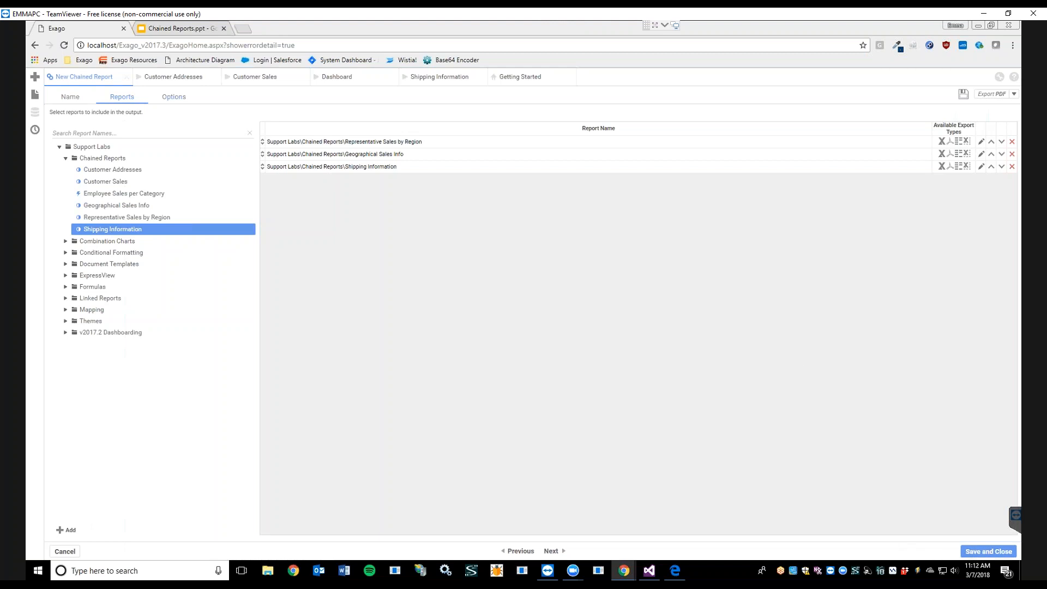
# Step: Set the No Data Qualified Action option to Show Placeholder and save the chained report
pyautogui.click(173, 98)
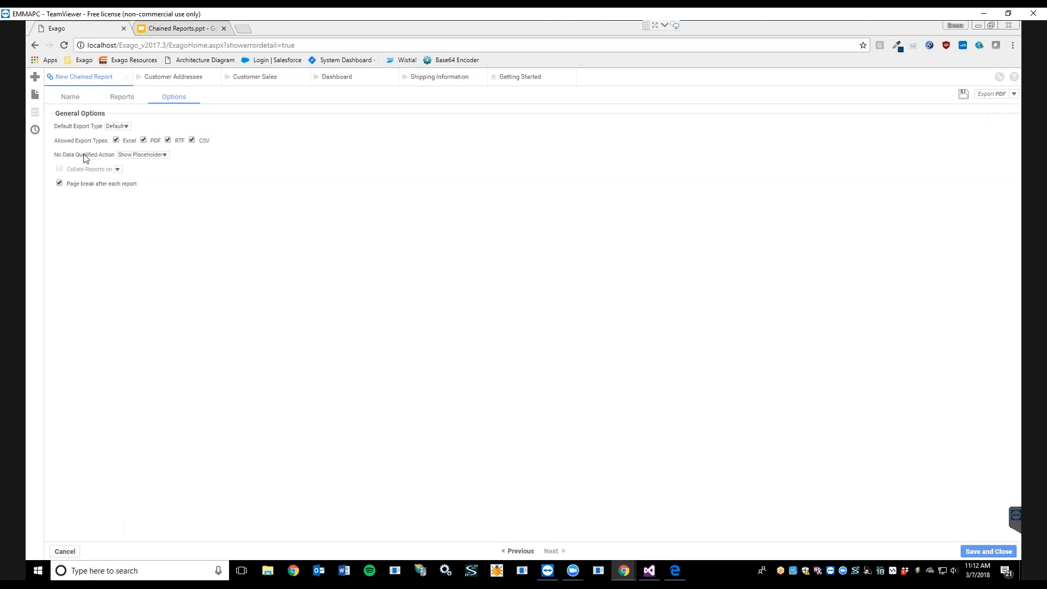
pyautogui.click(166, 156)
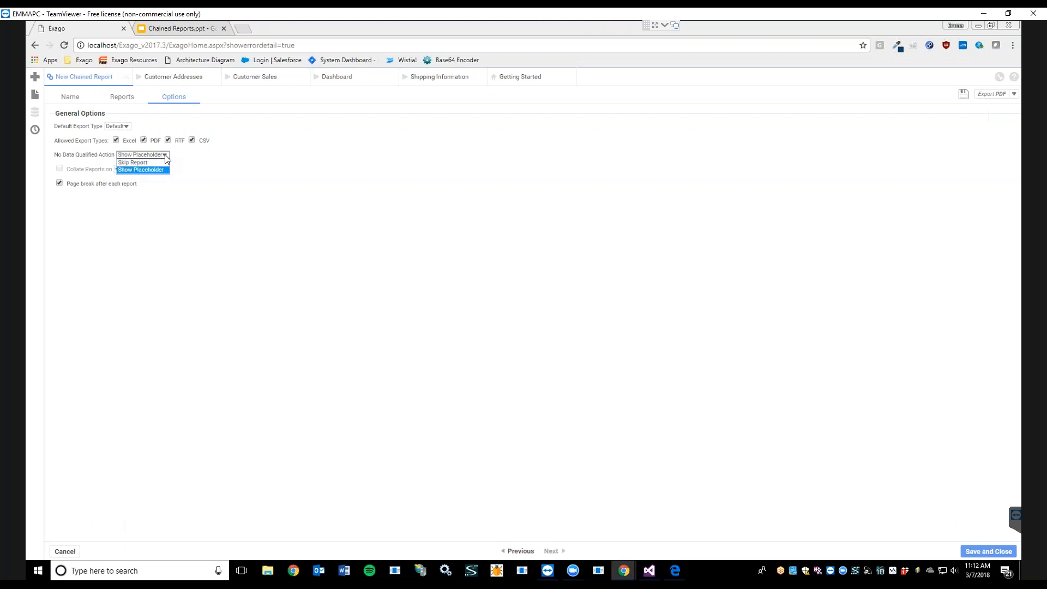
pyautogui.click(158, 170)
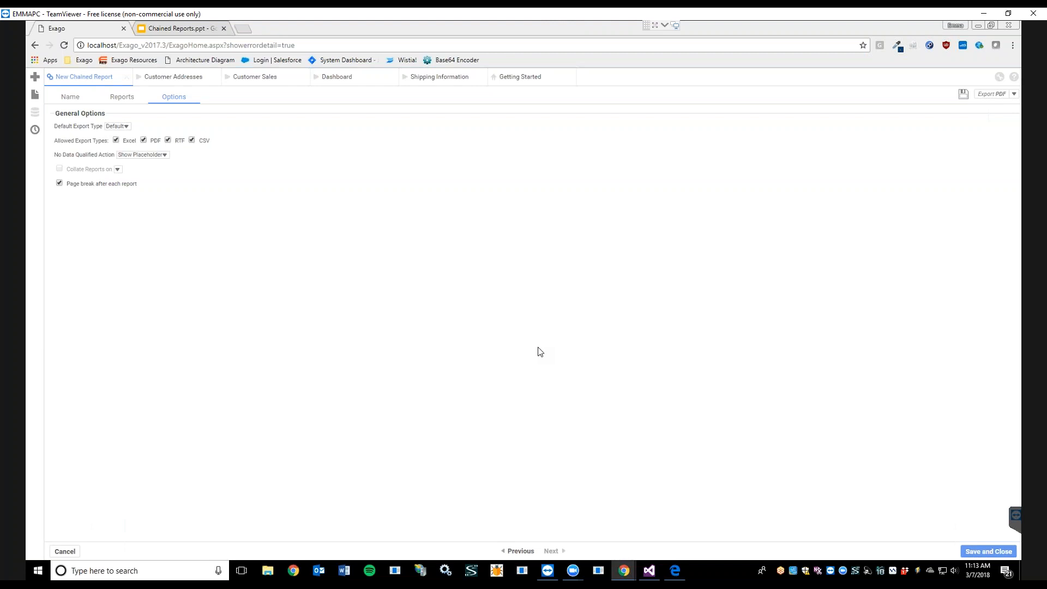
pyautogui.click(999, 555)
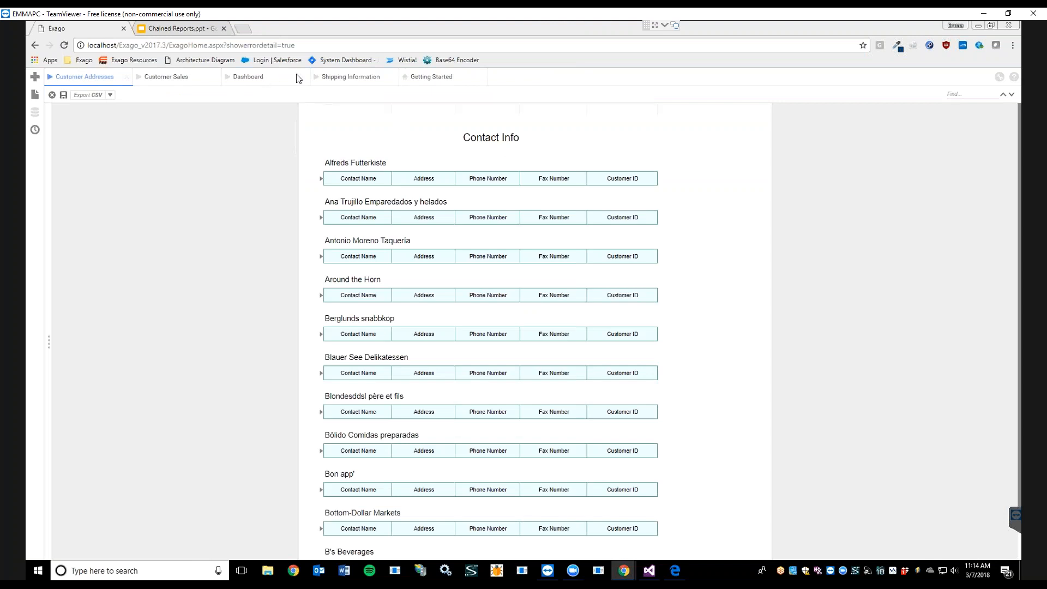
# Step: Open the reports list and email the Geo Chain report as a PDF to the prefilled e-mail address
pyautogui.click(251, 80)
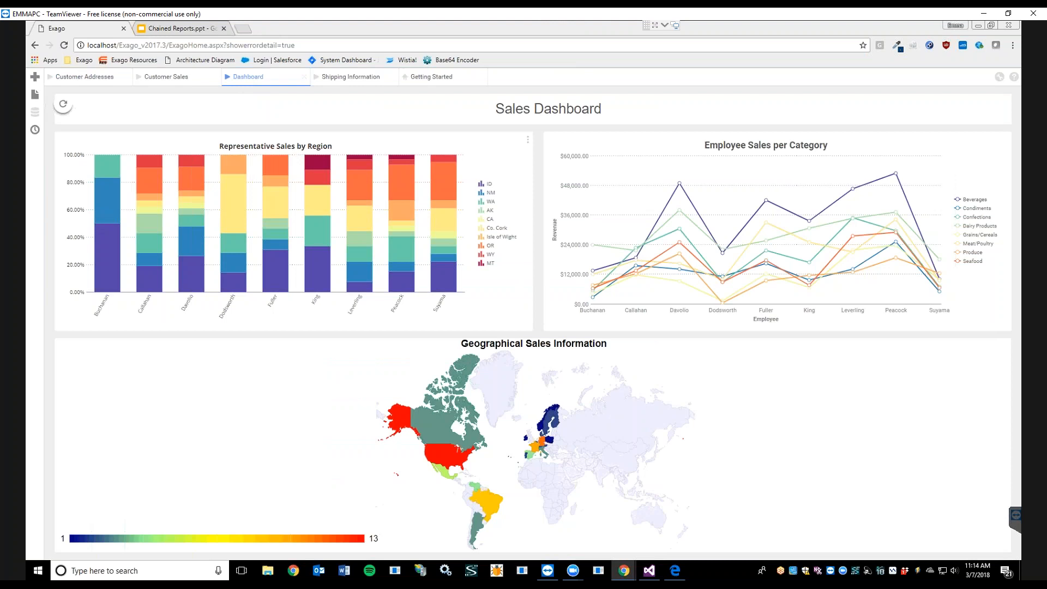
pyautogui.click(35, 94)
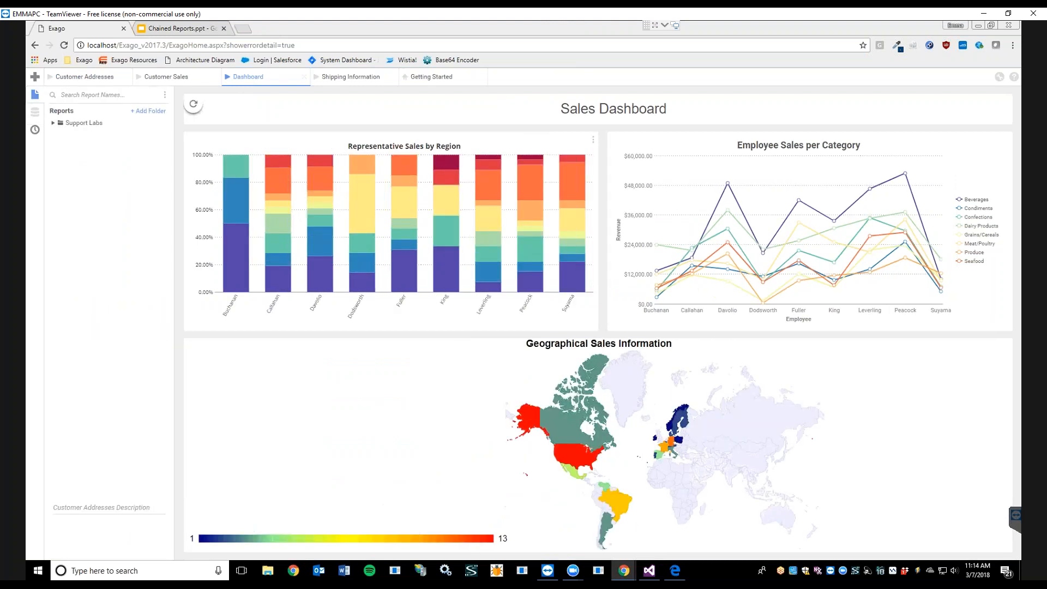
pyautogui.click(52, 123)
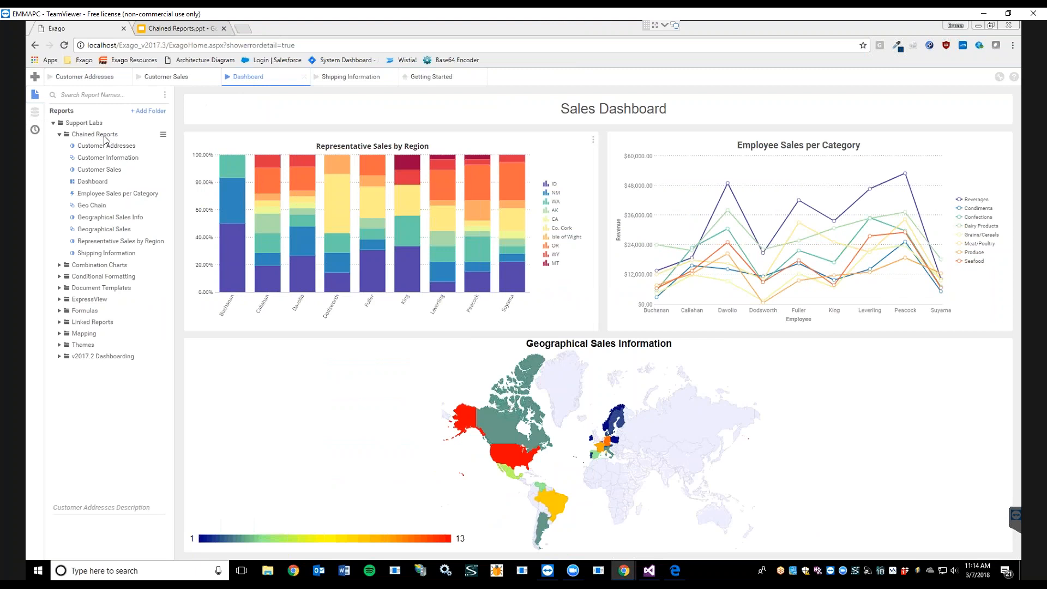
pyautogui.click(99, 208)
pyautogui.click(163, 206)
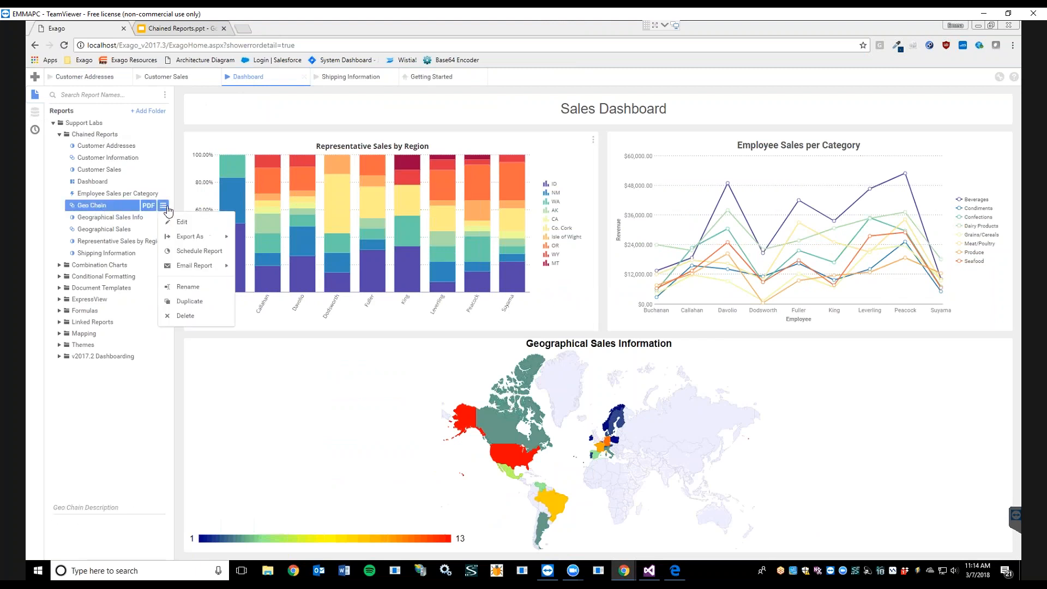
pyautogui.moveTo(192, 267)
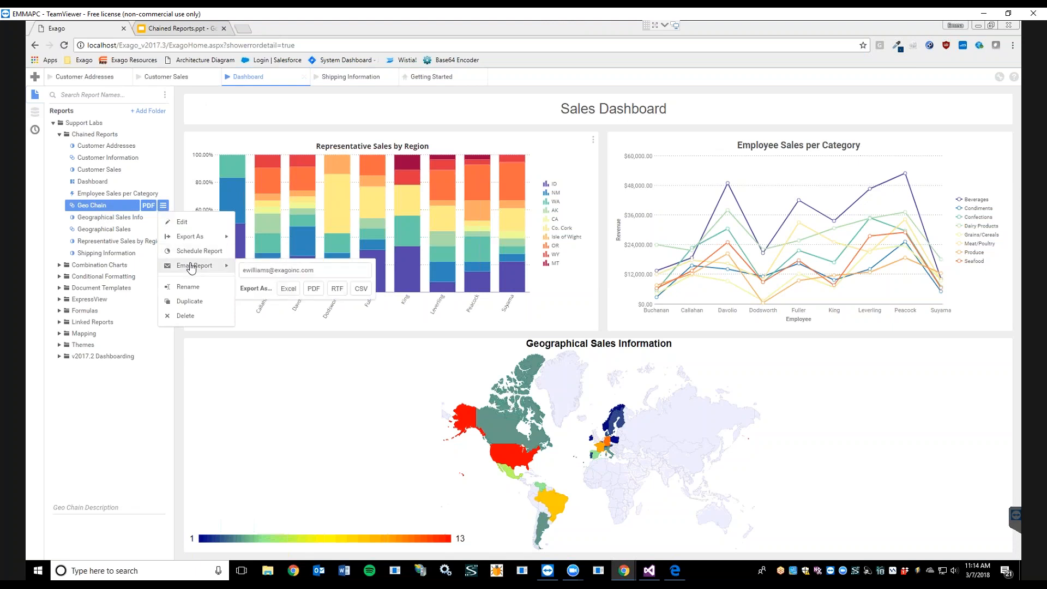
pyautogui.click(315, 272)
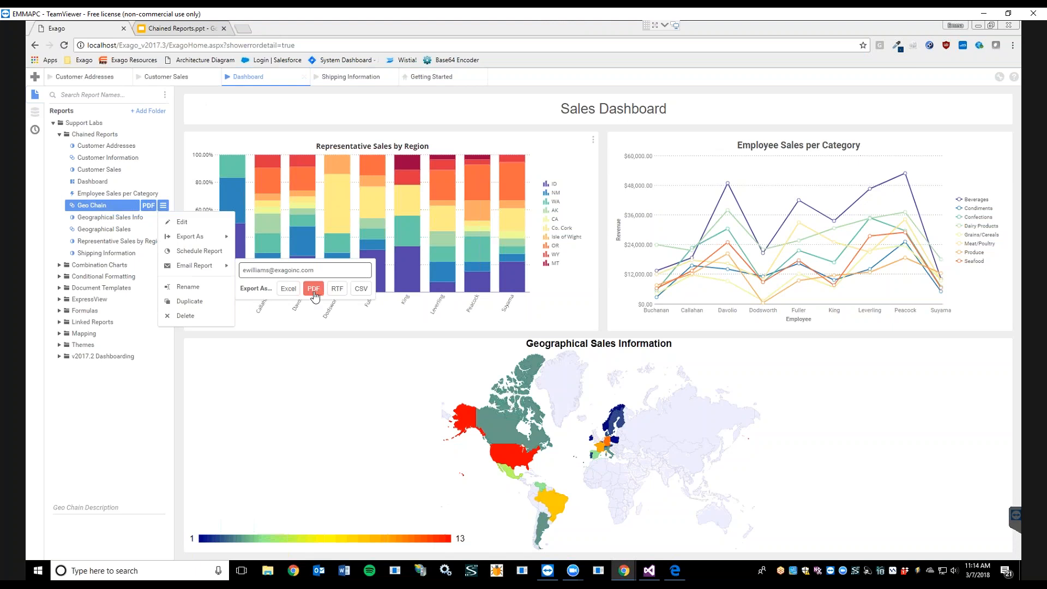
pyautogui.click(313, 291)
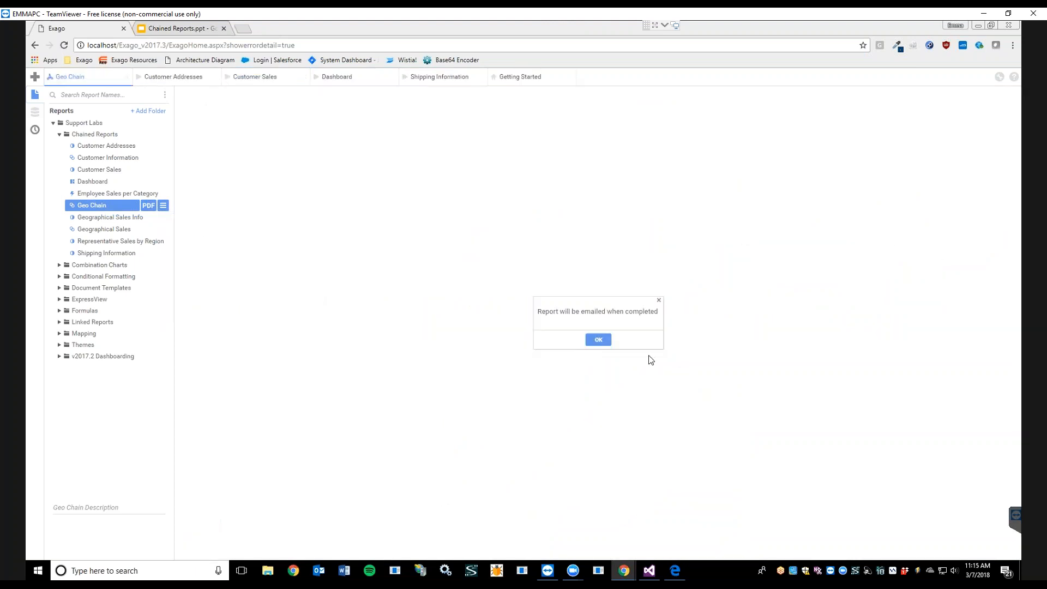
pyautogui.click(599, 340)
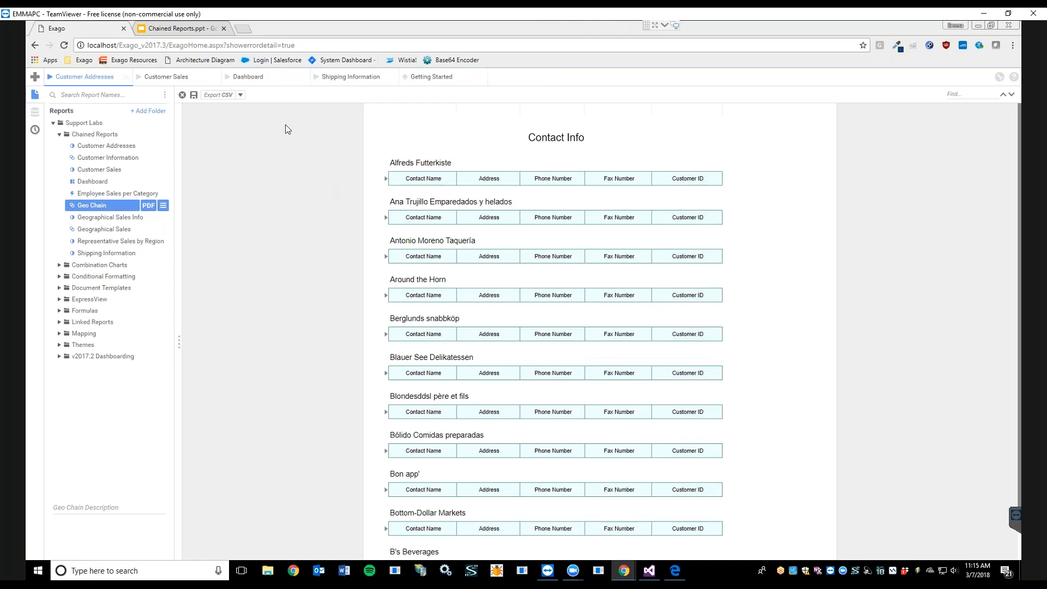
# Step: Switch to the emailed PDF in Edge and scroll through its pages
pyautogui.click(251, 78)
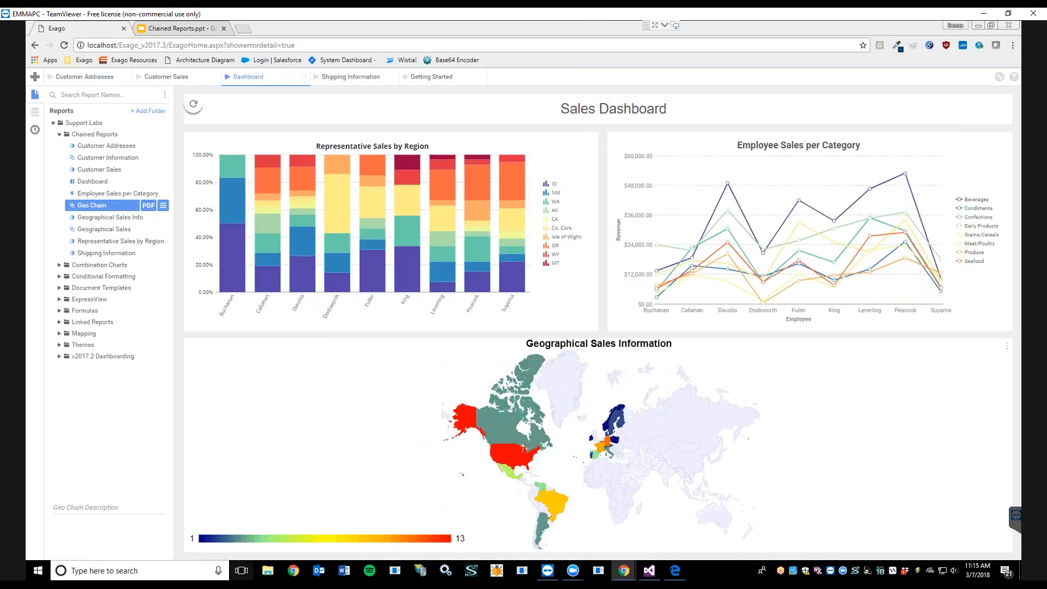
pyautogui.moveTo(682, 575)
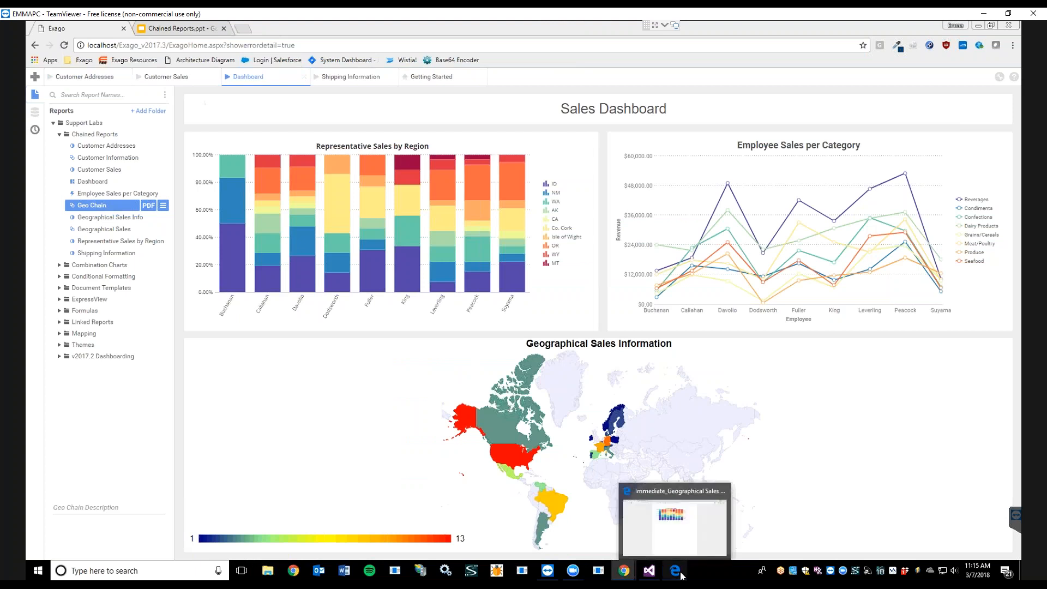
pyautogui.click(675, 516)
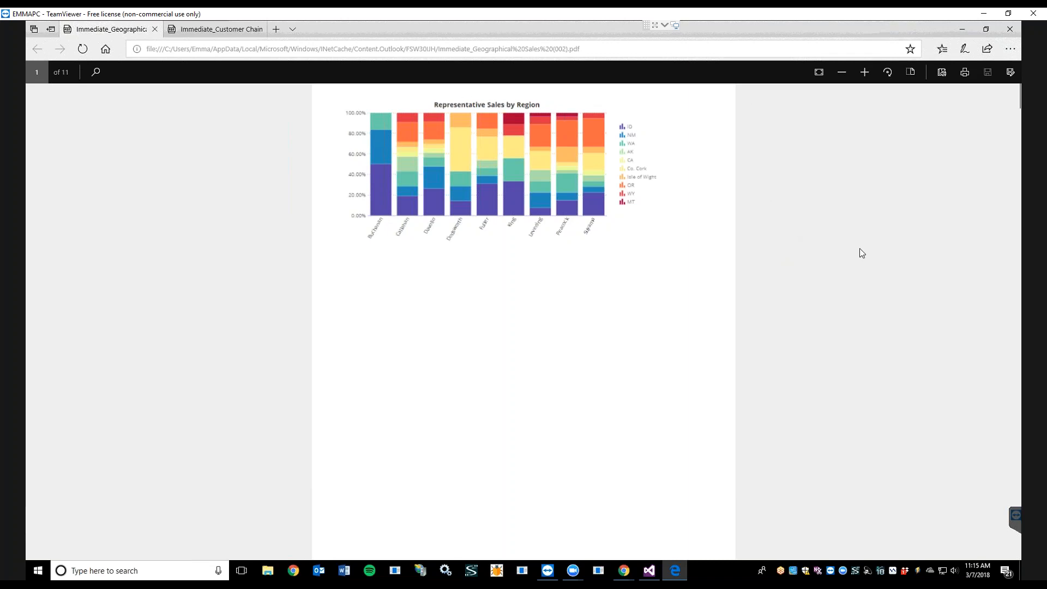
pyautogui.scroll(-5, 859, 247)
pyautogui.scroll(-5, 860, 248)
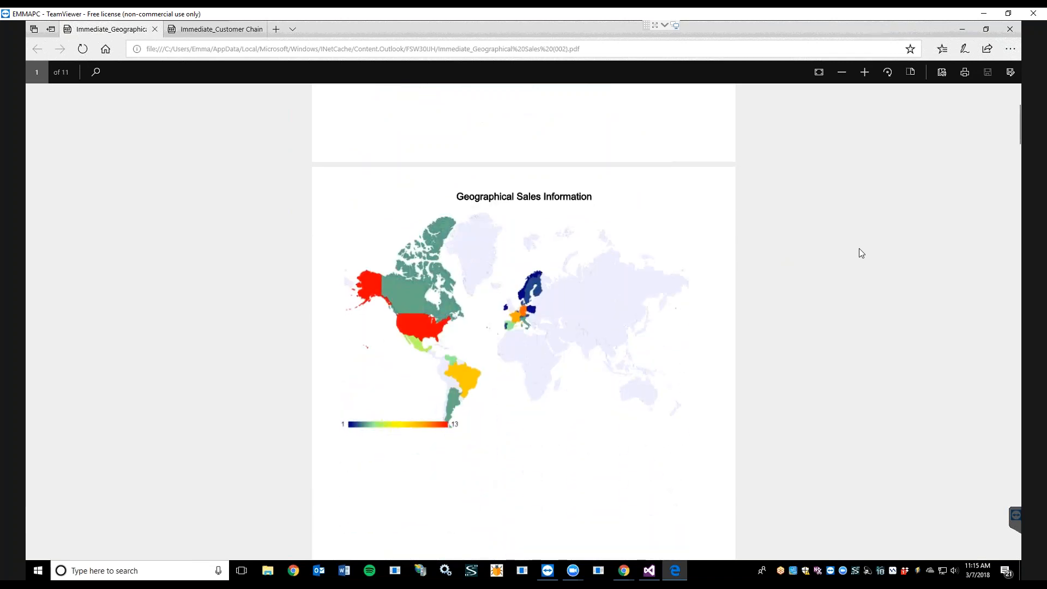
pyautogui.scroll(-8, 860, 248)
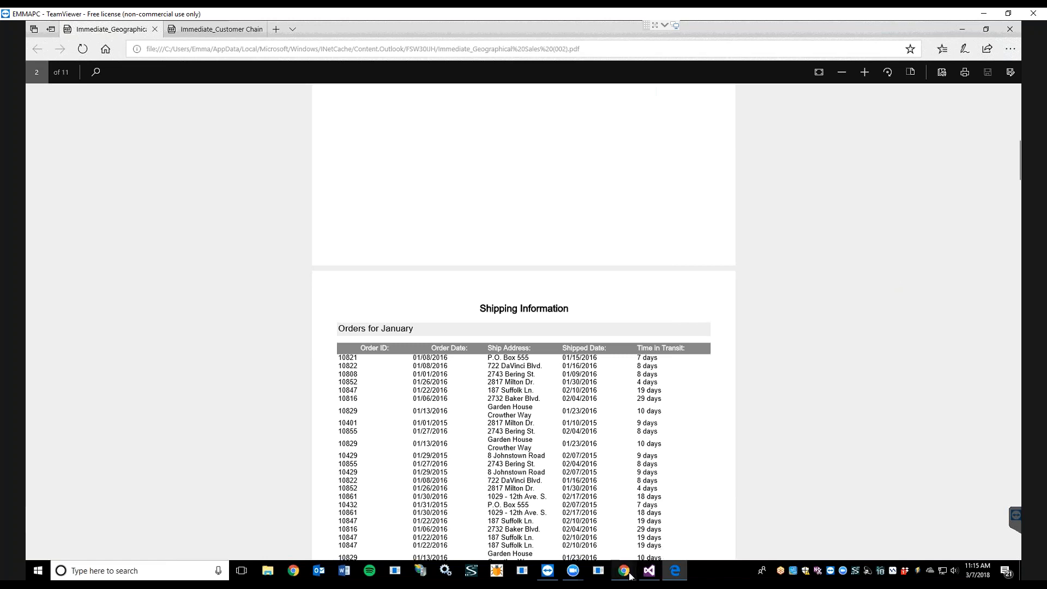
# Step: Switch back to the Exago window in Chrome and hide the reports list
pyautogui.moveTo(630, 576)
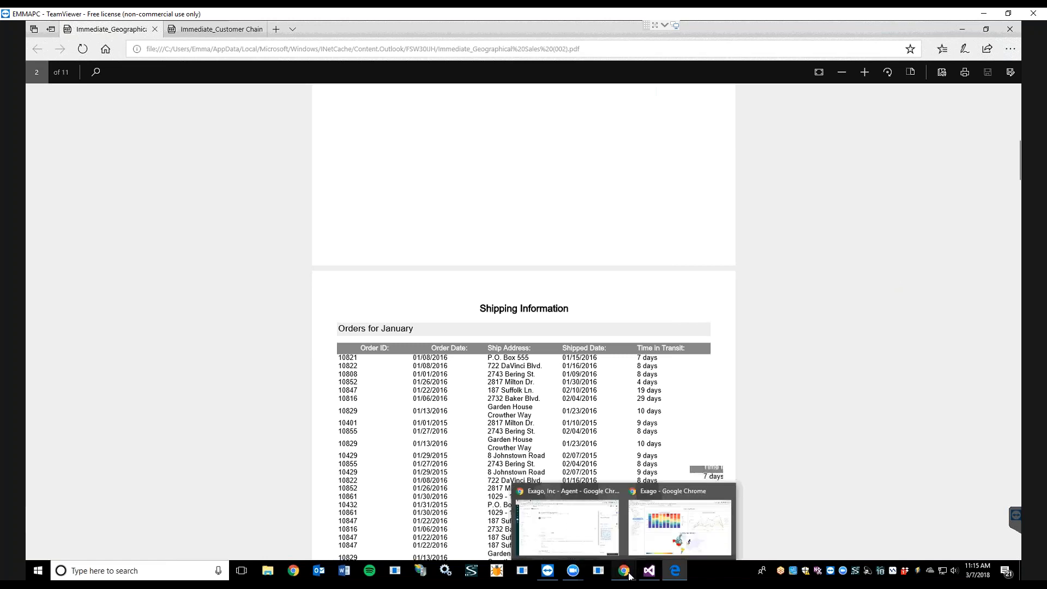
pyautogui.click(693, 543)
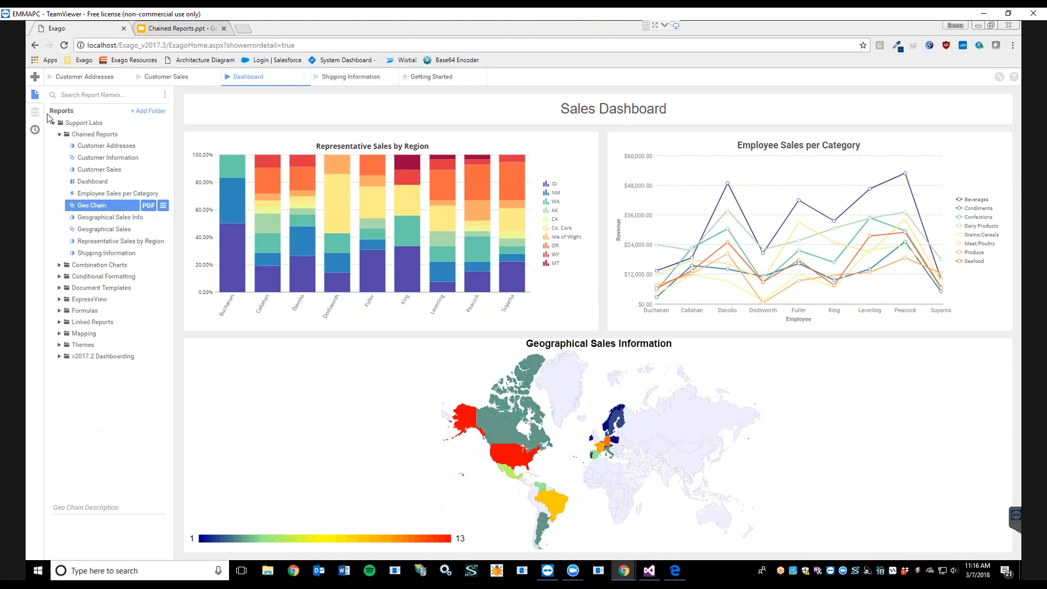
pyautogui.click(35, 96)
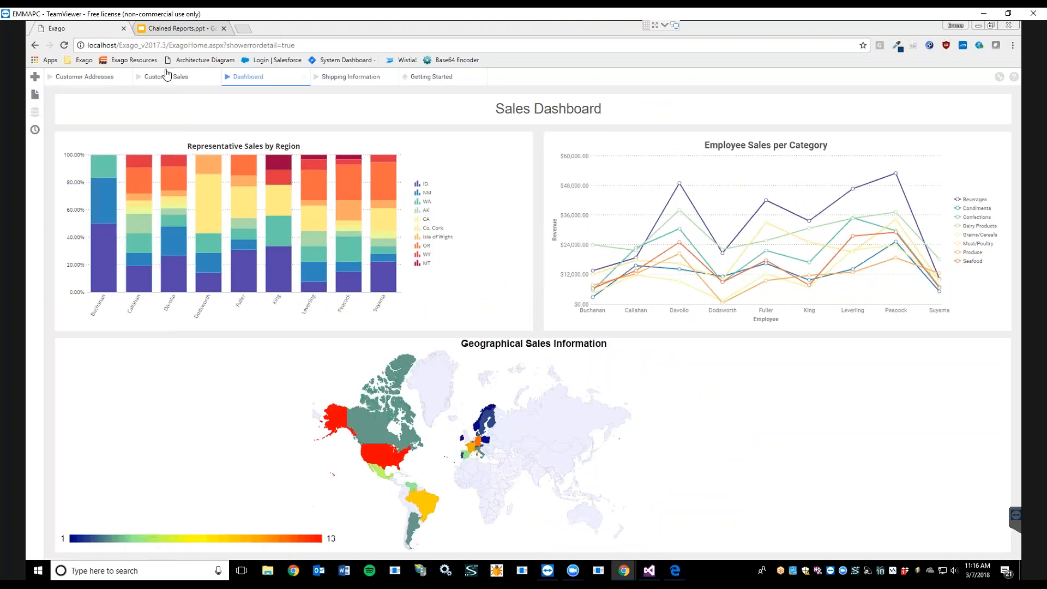
# Step: Expand the Alfreds Futterkiste section of the Customer Sales report and view the Customer Addresses tab
pyautogui.click(179, 87)
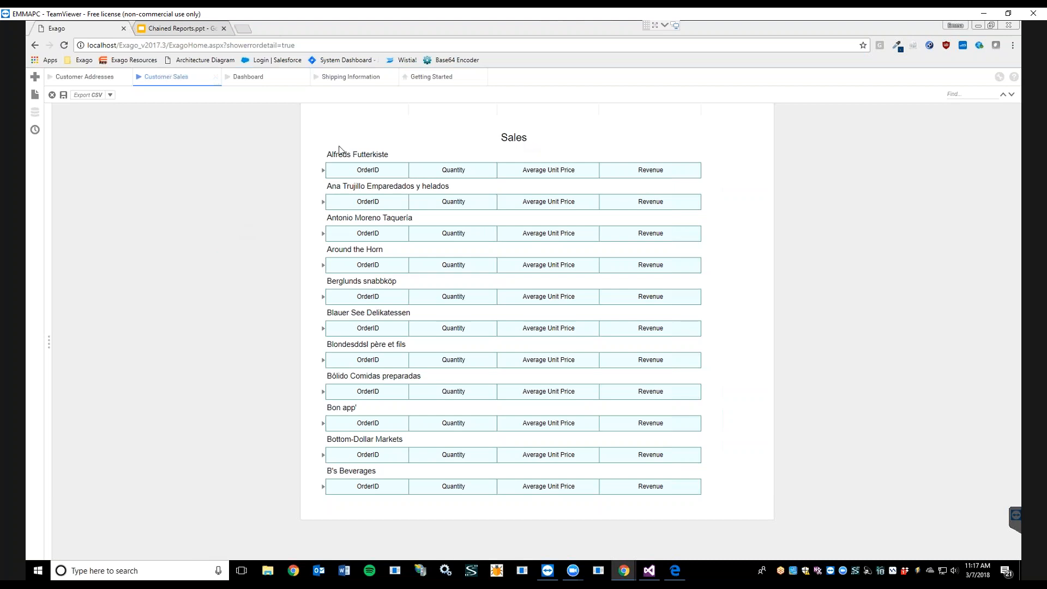
pyautogui.click(322, 171)
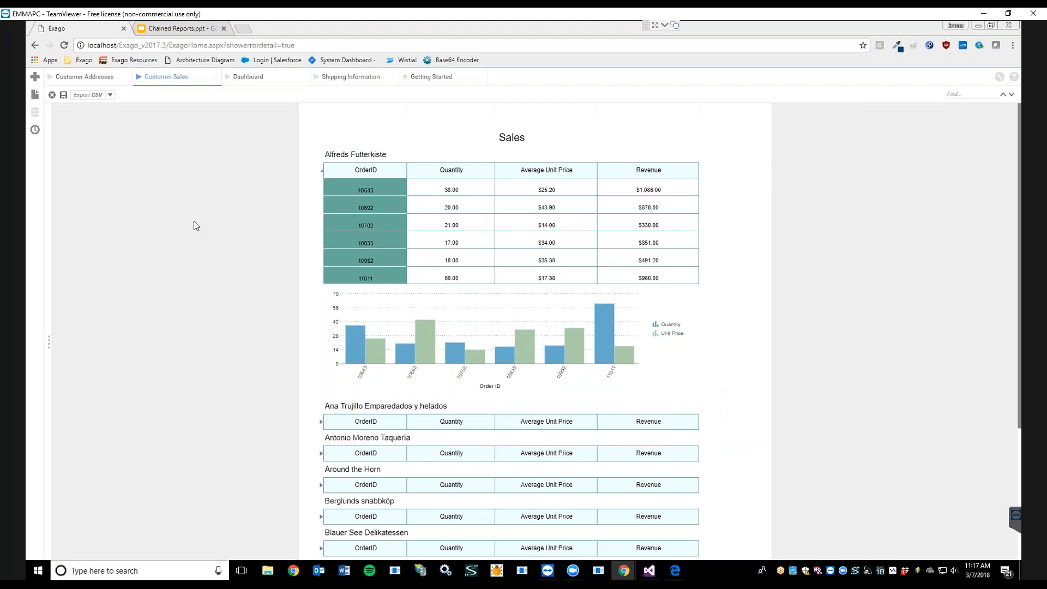
pyautogui.click(88, 78)
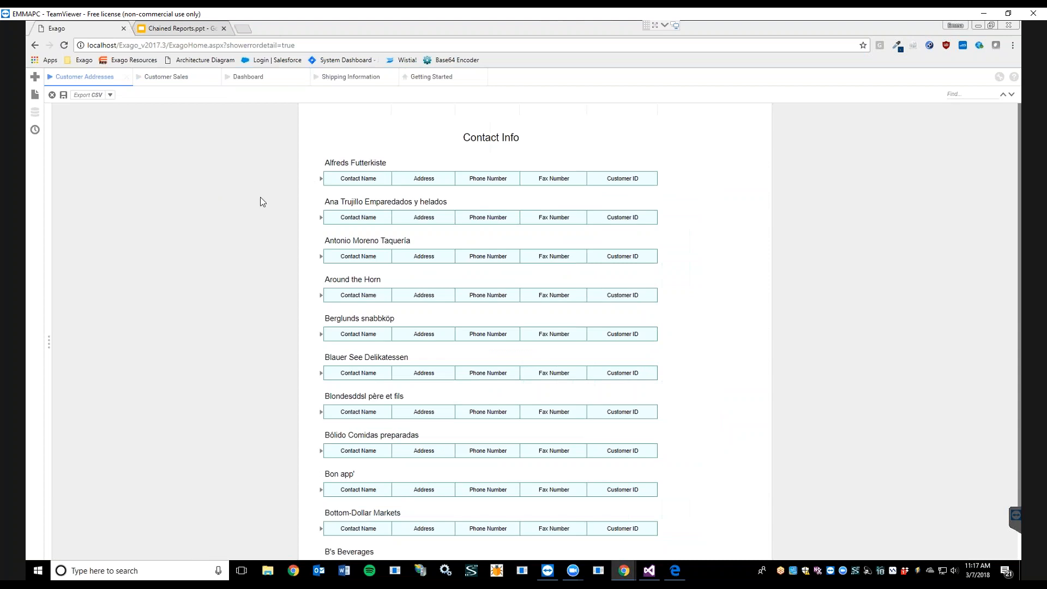
# Step: Expand the Alfreds Futterkiste section of the Customer Addresses report, then view the Customer Sales tab
pyautogui.click(321, 180)
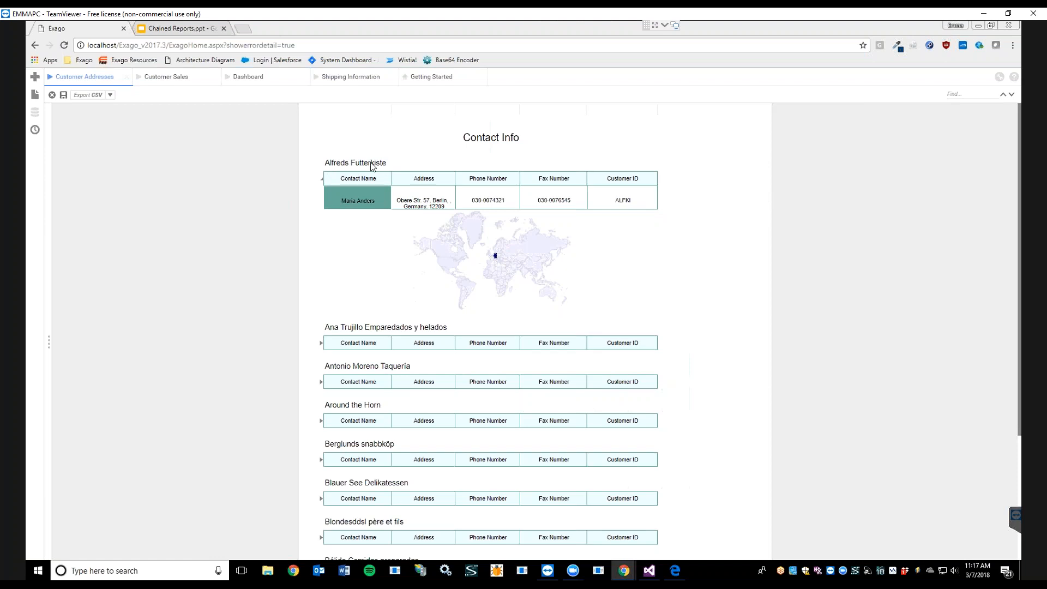
pyautogui.click(180, 85)
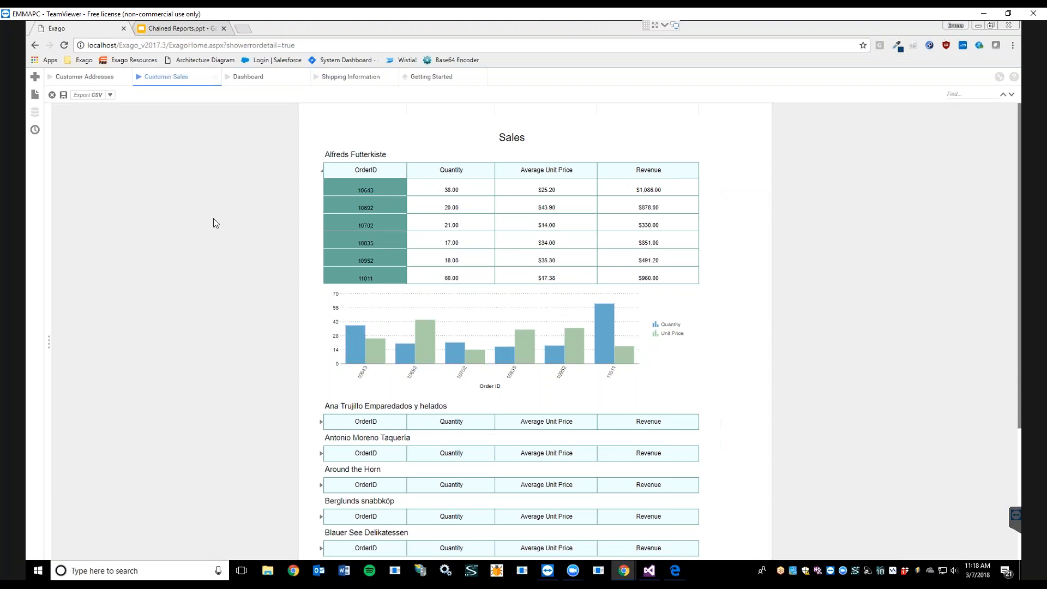
# Step: Start a new chained report and name it Customer Information 2
pyautogui.click(35, 78)
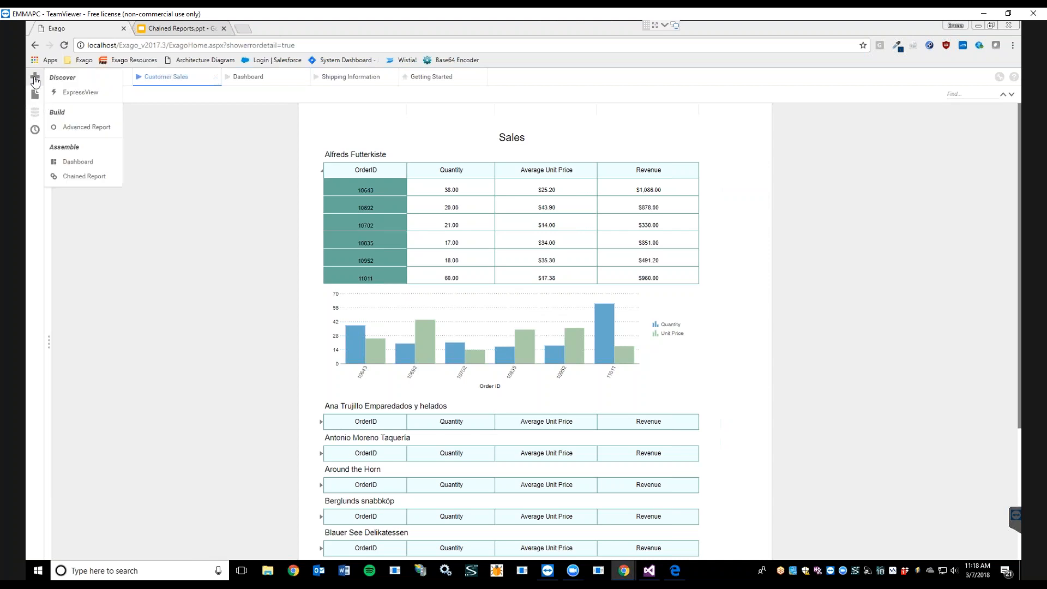
pyautogui.click(82, 176)
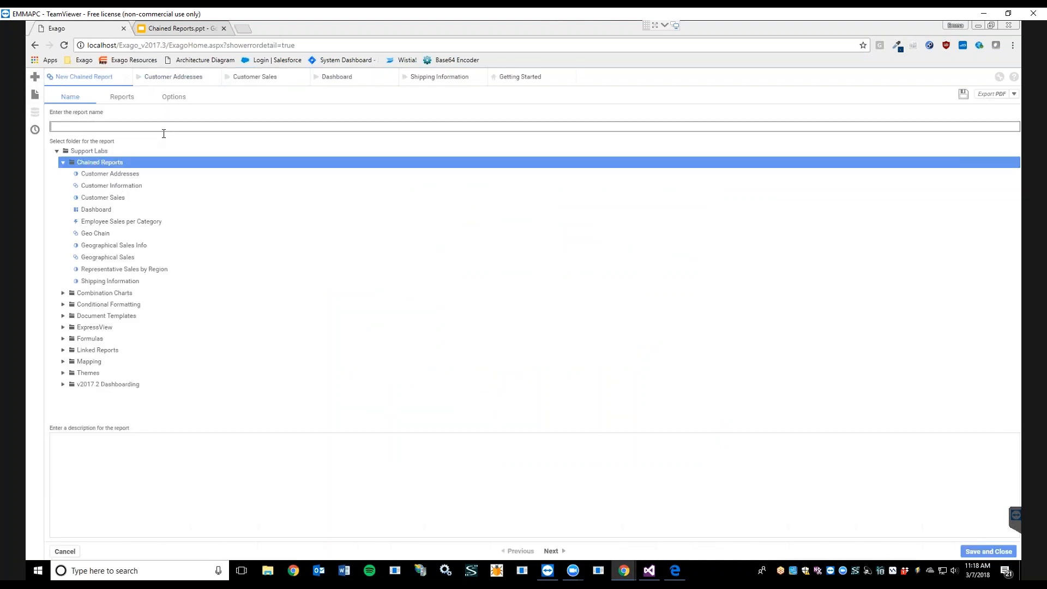
pyautogui.write('Customer Information 2')
# Step: Add the Customer Sales and Customer Addresses reports from the Chained Reports folder to the chain
pyautogui.click(122, 97)
pyautogui.click(83, 148)
pyautogui.click(94, 161)
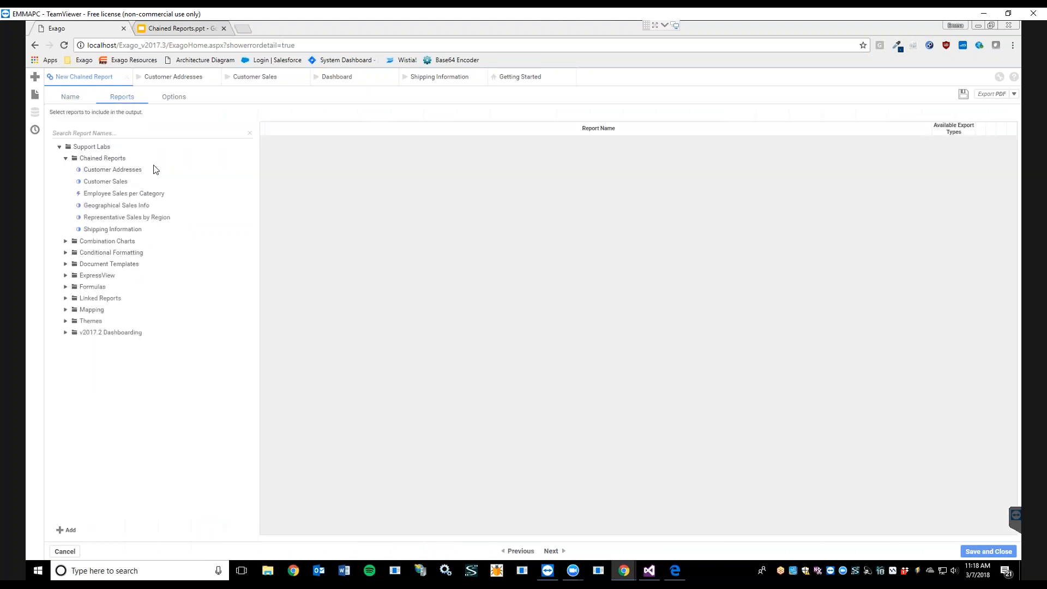
pyautogui.doubleClick(105, 181)
pyautogui.doubleClick(103, 170)
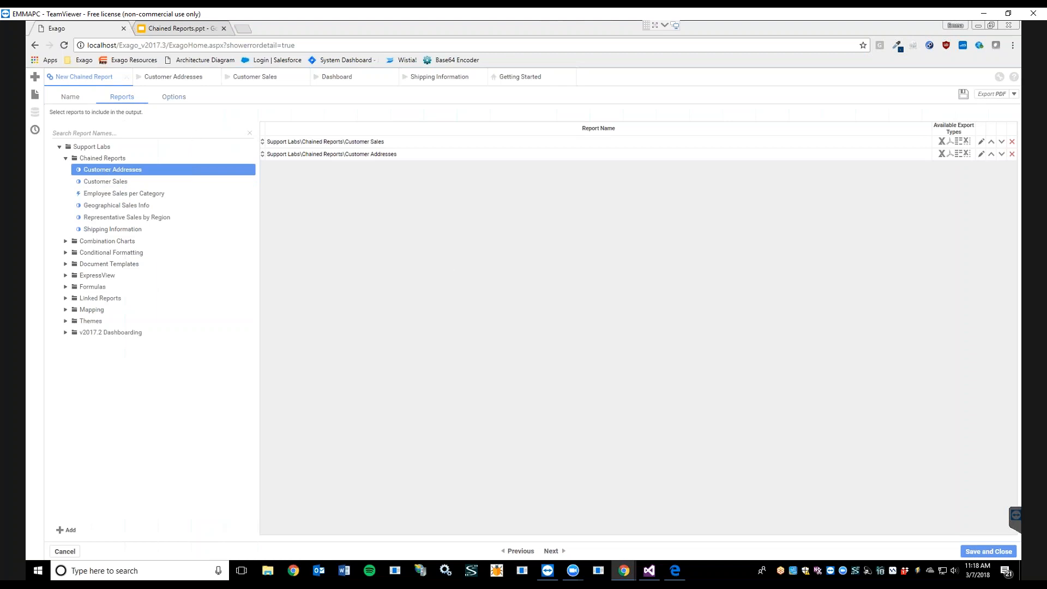
# Step: Collate the reports on Customers.CompanyName and save and close the chained report
pyautogui.click(173, 97)
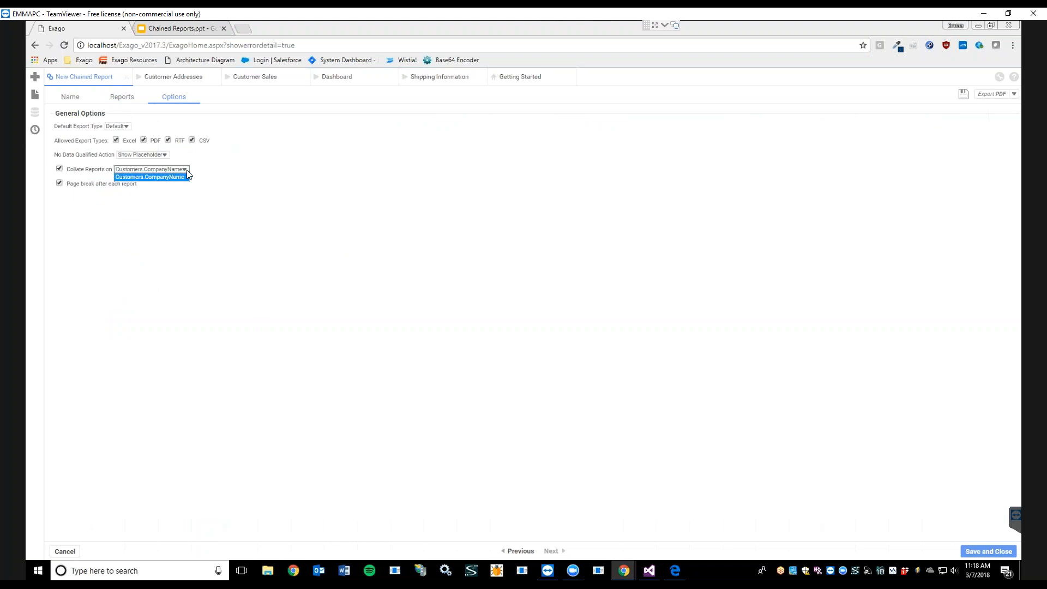
pyautogui.click(169, 176)
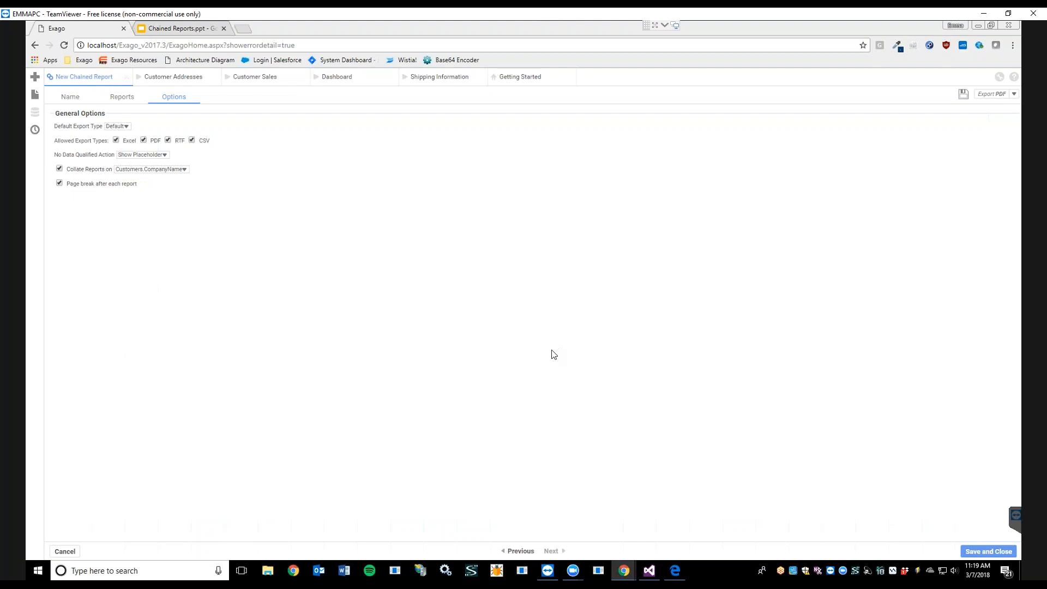
pyautogui.click(974, 550)
# Step: Switch to the collated chain PDF in Edge and scroll through its pages
pyautogui.click(675, 570)
pyautogui.click(214, 30)
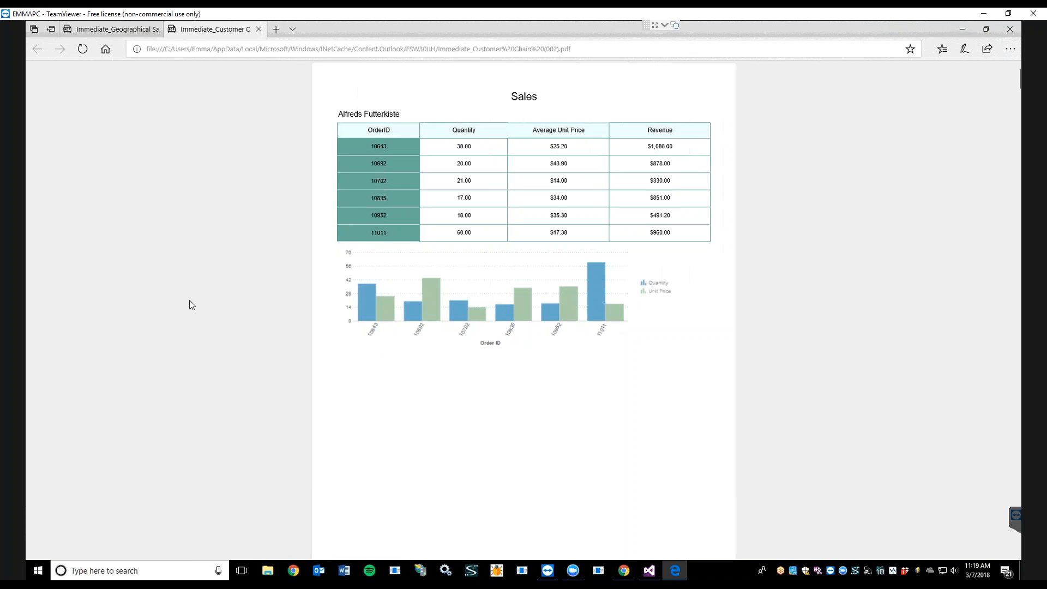
pyautogui.scroll(-10, 190, 301)
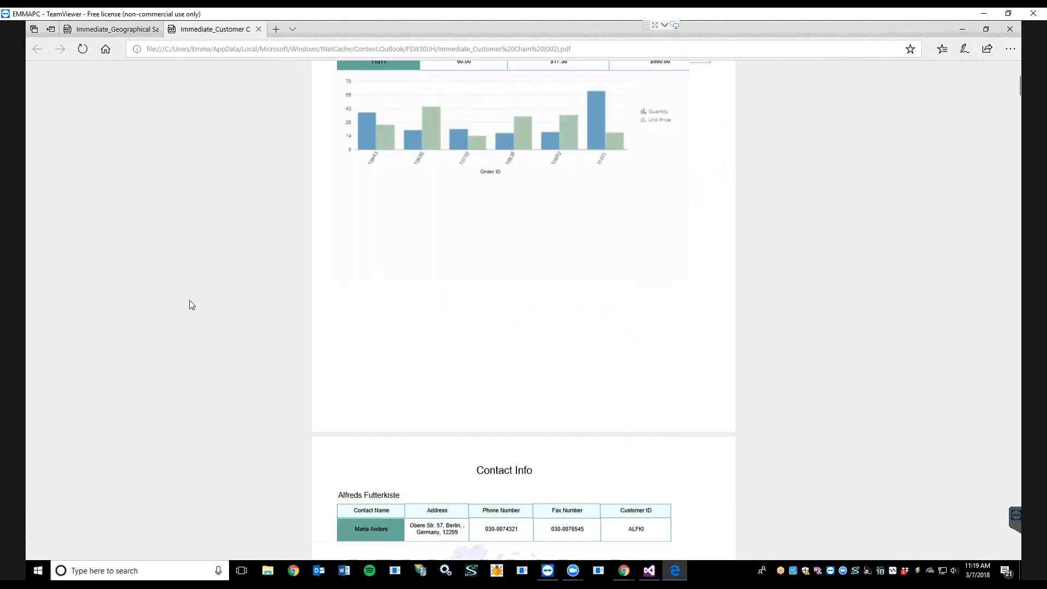
pyautogui.scroll(-3, 192, 304)
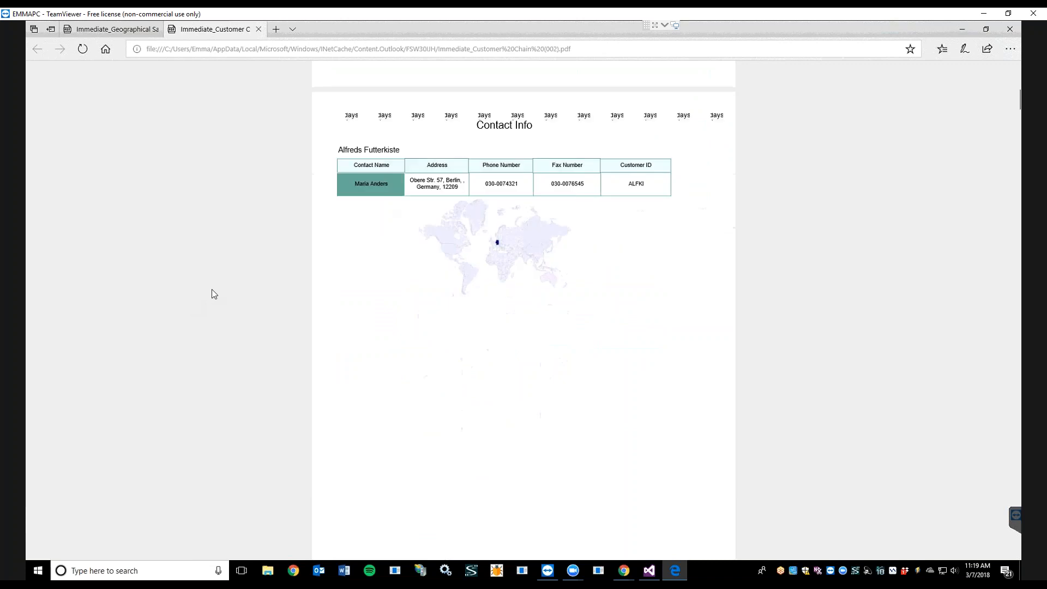
pyautogui.scroll(2, 521, 127)
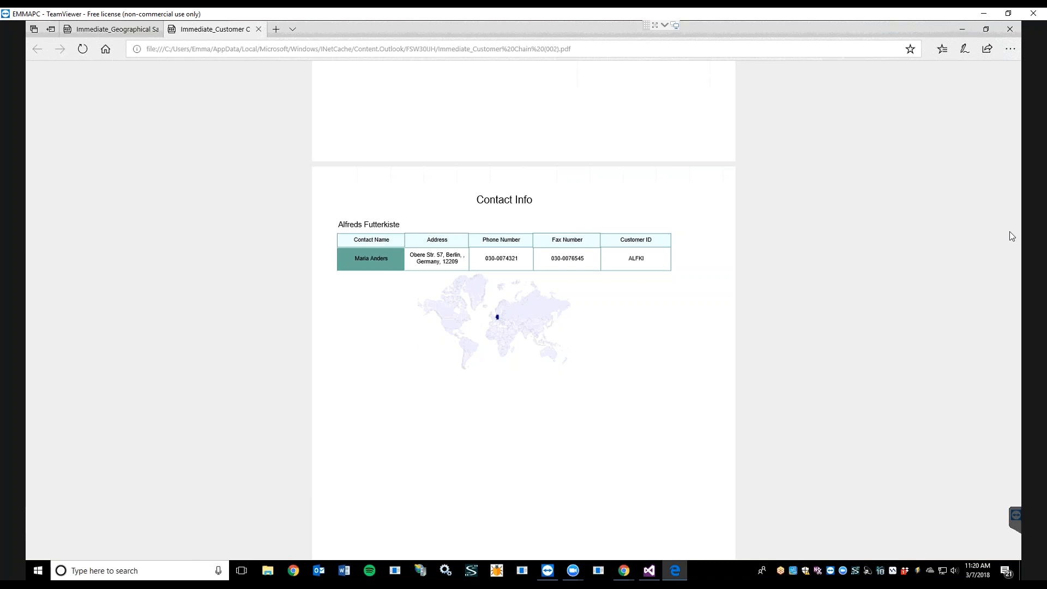
# Step: Switch back to the Chained Reports presentation in Chrome and select slide 6
pyautogui.moveTo(843, 312)
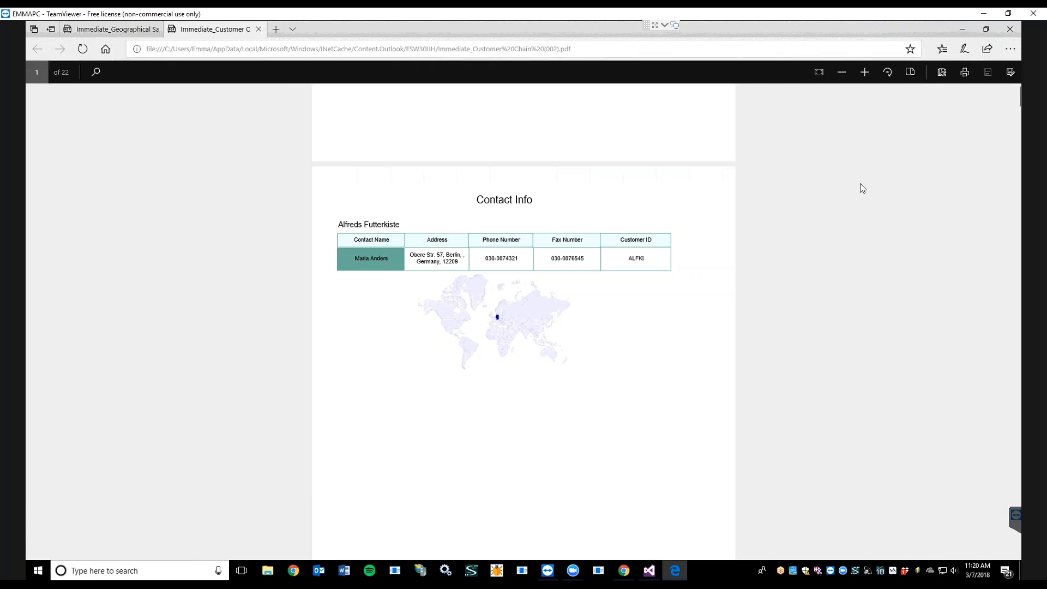
pyautogui.click(960, 31)
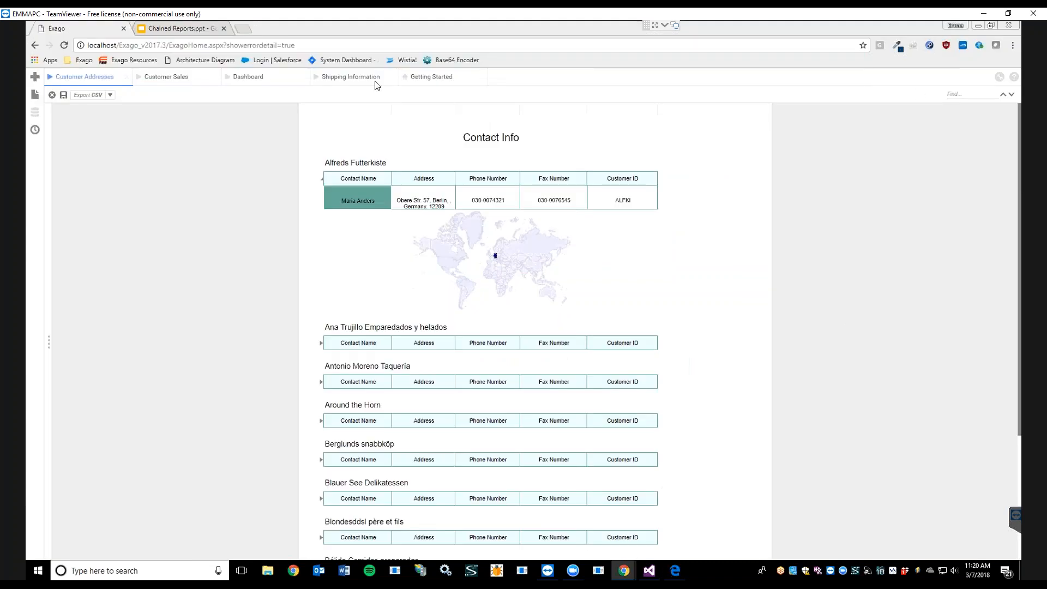
pyautogui.click(171, 34)
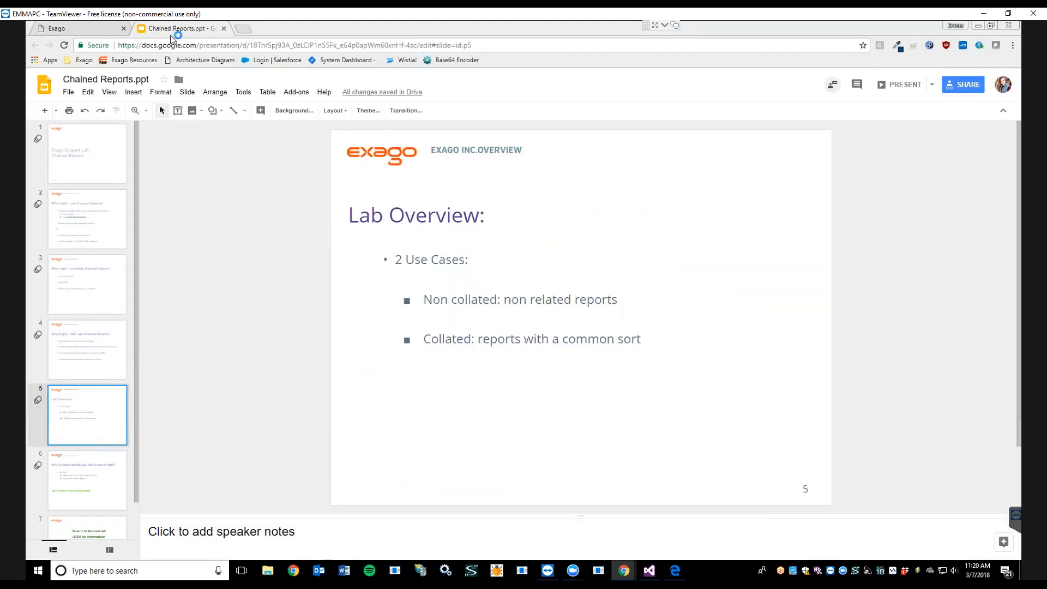
pyautogui.click(121, 494)
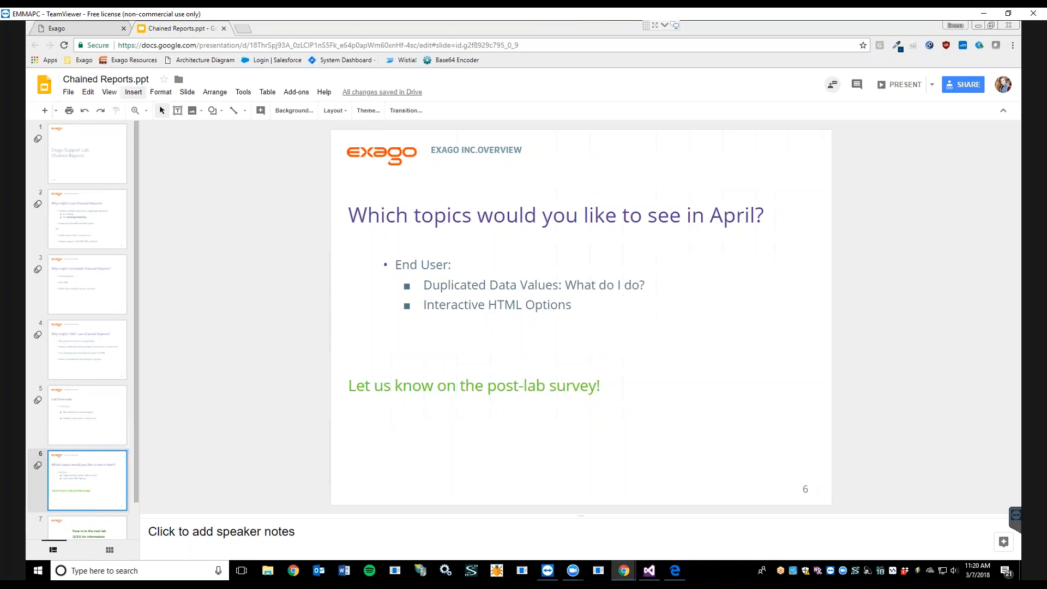
# Step: Present the slideshow starting from slide 6
pyautogui.click(134, 93)
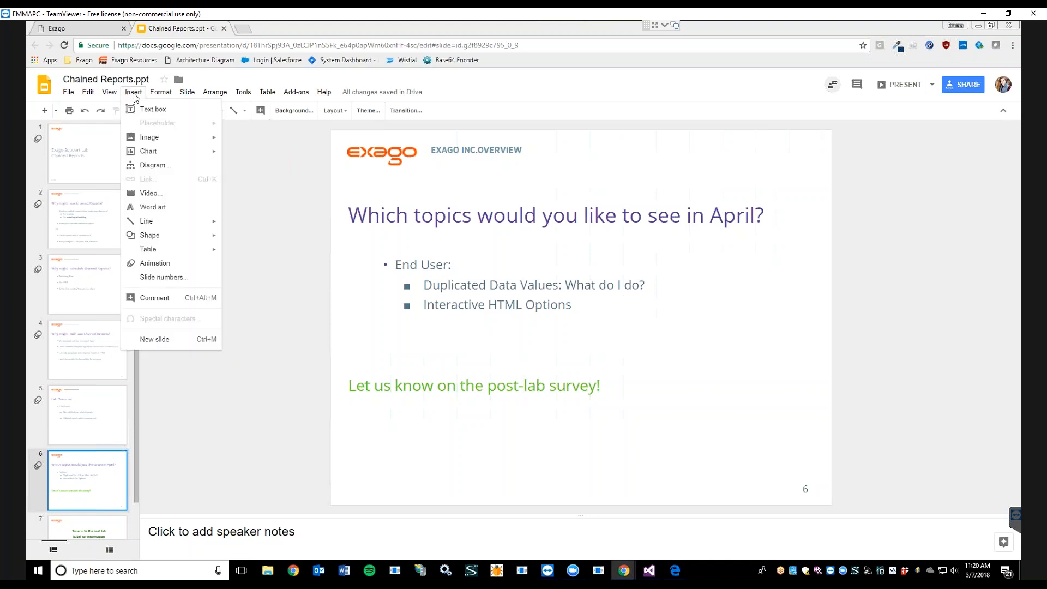
pyautogui.press('Escape')
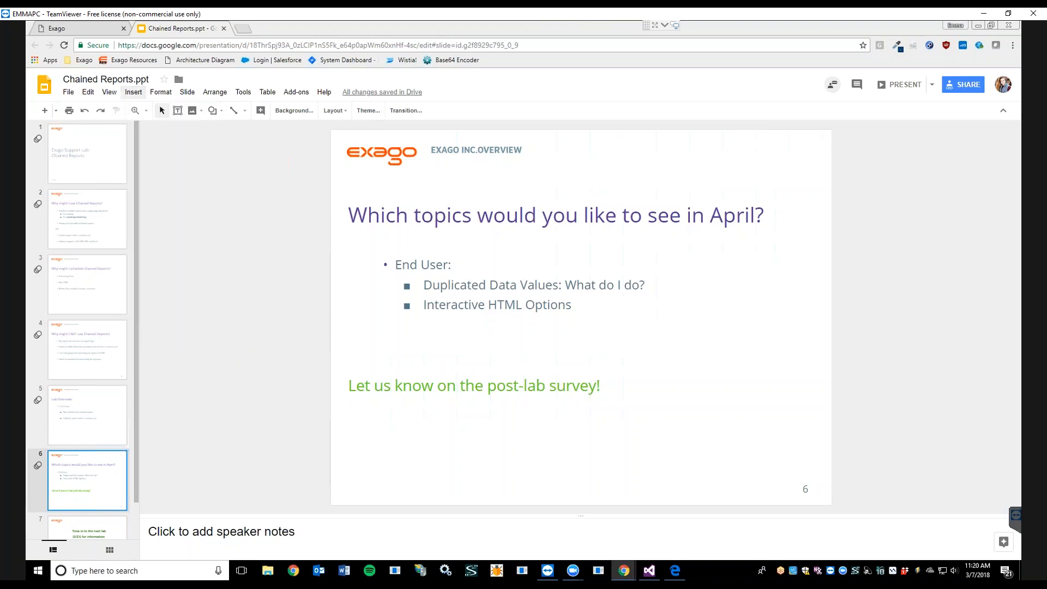
pyautogui.click(109, 92)
pyautogui.click(118, 109)
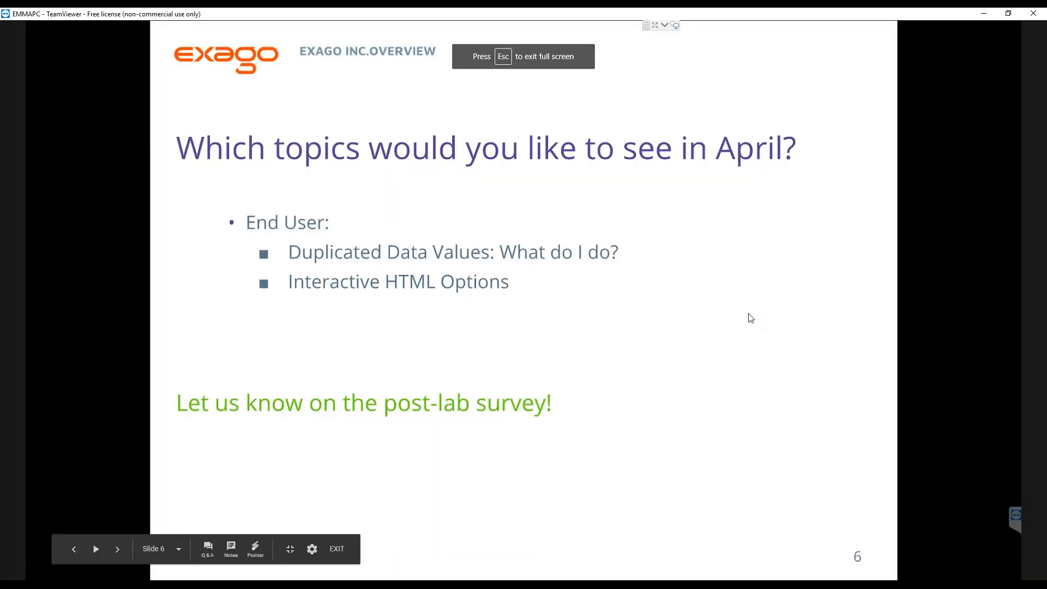